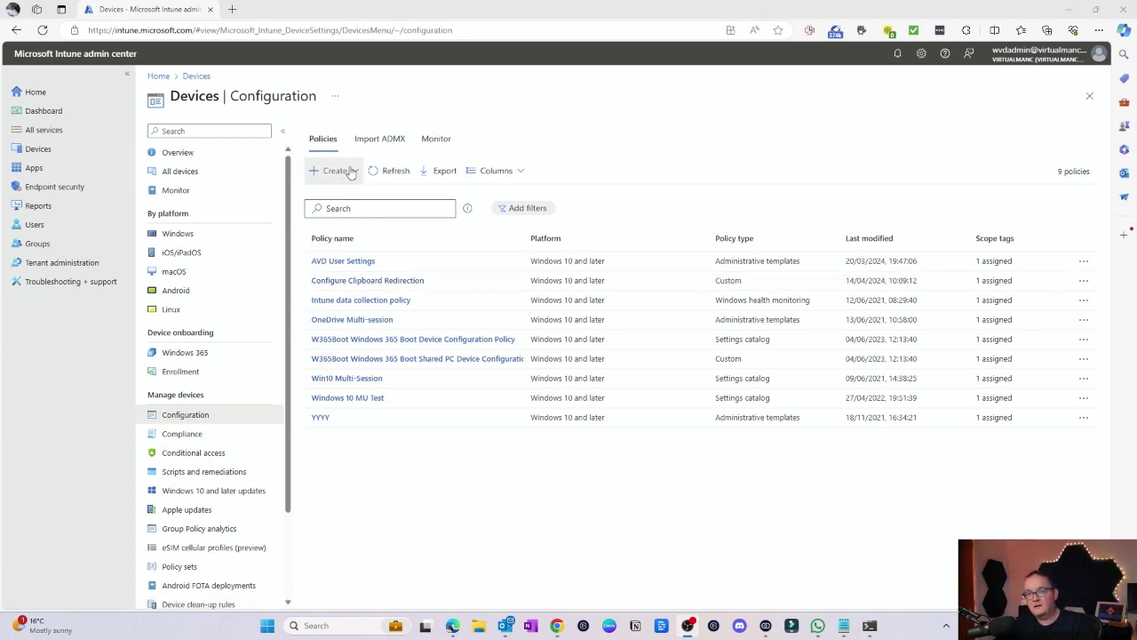
Create a new configuration policy for Windows 10 and later using the Custom template
click(349, 172)
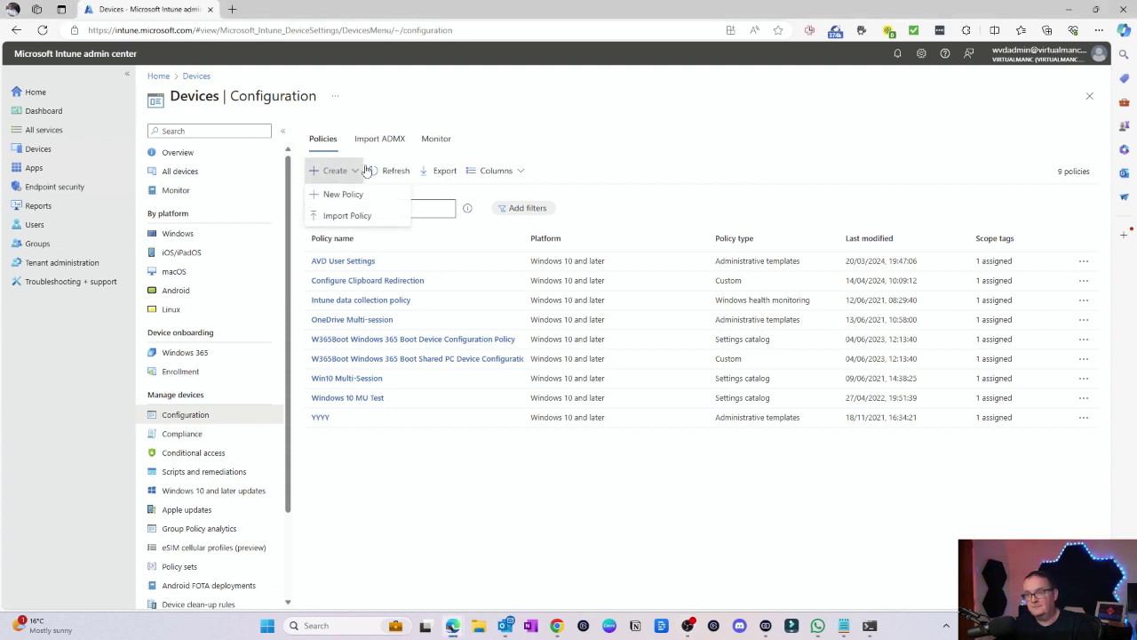
click(342, 193)
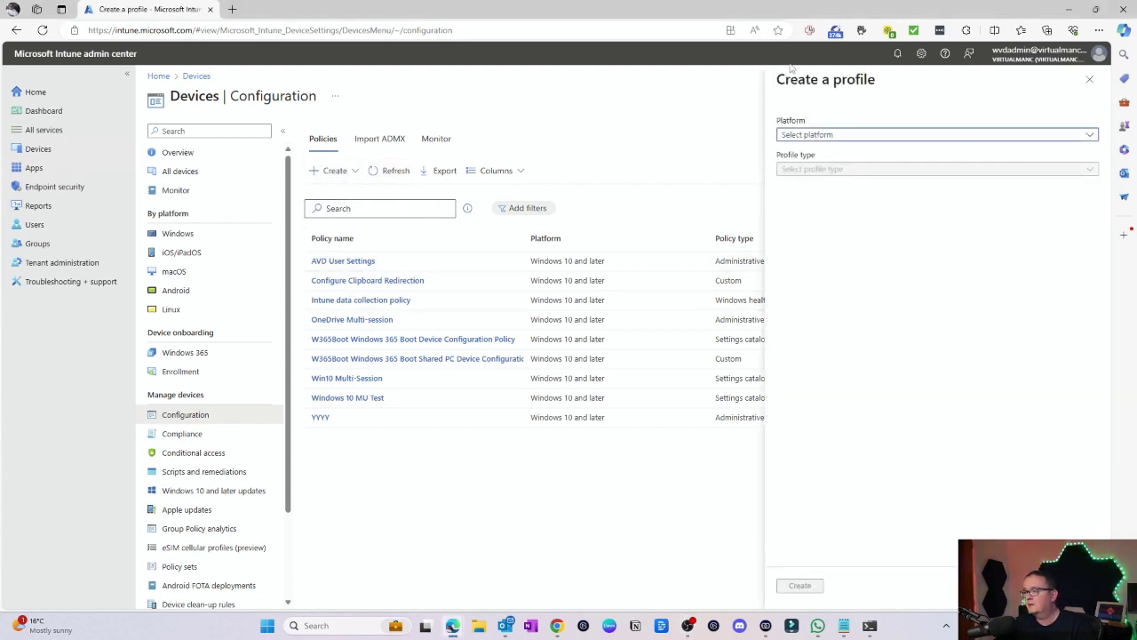
click(859, 137)
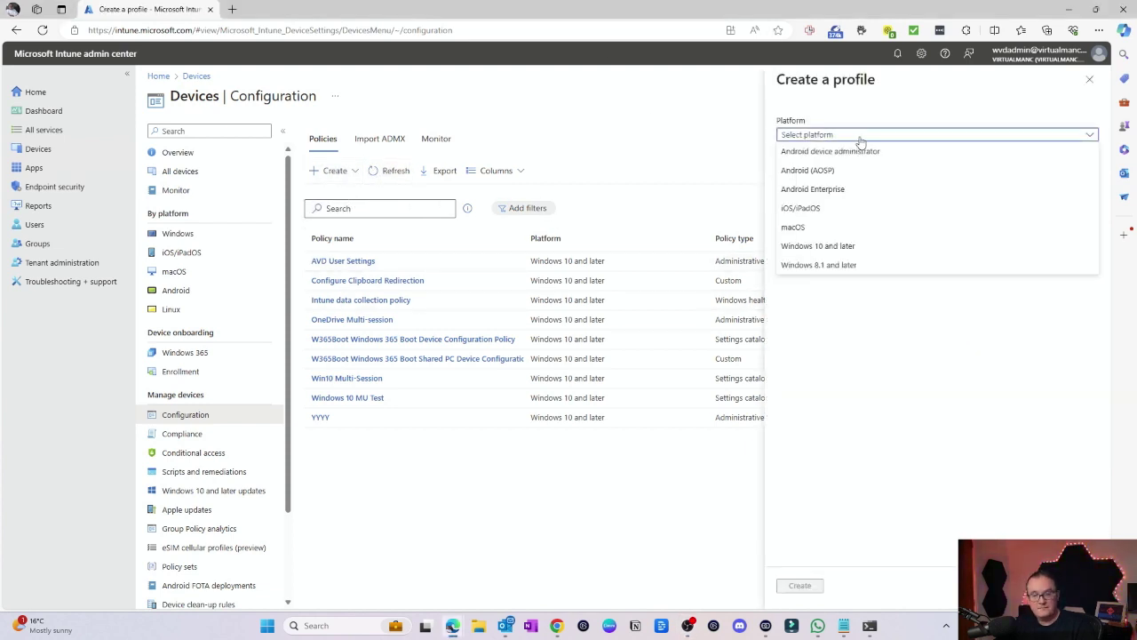
click(826, 246)
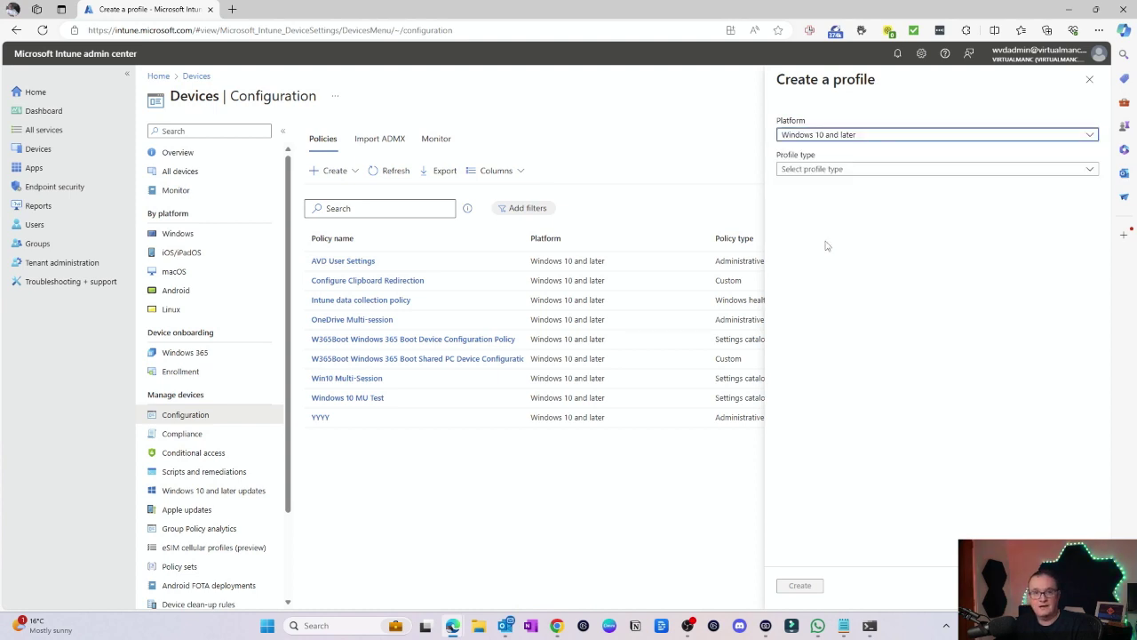
click(830, 169)
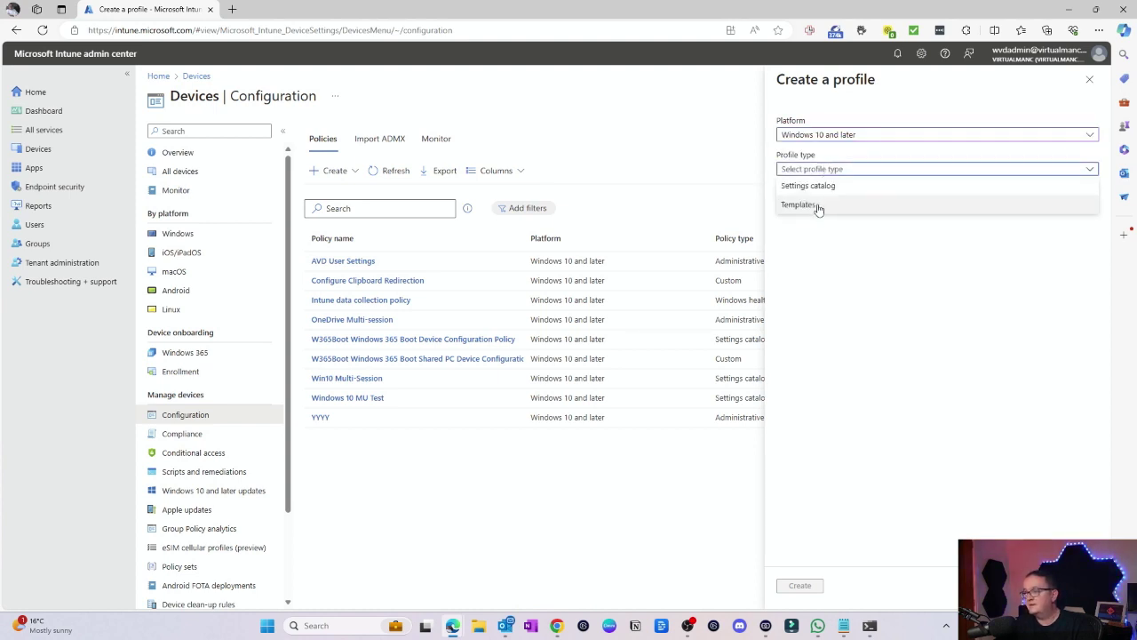
click(818, 206)
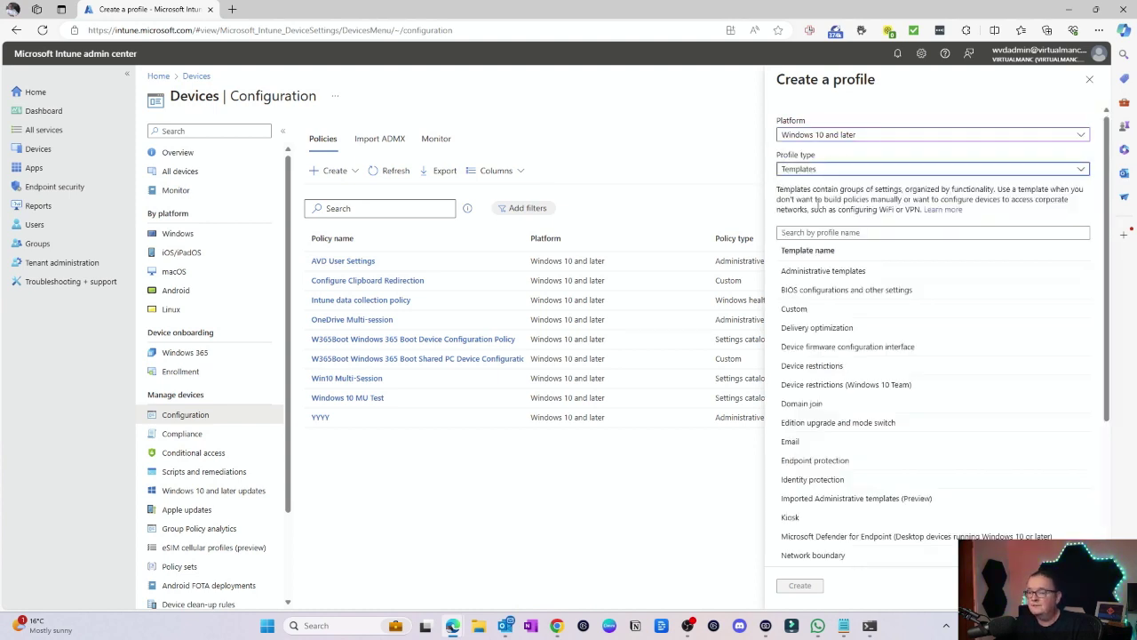
click(796, 308)
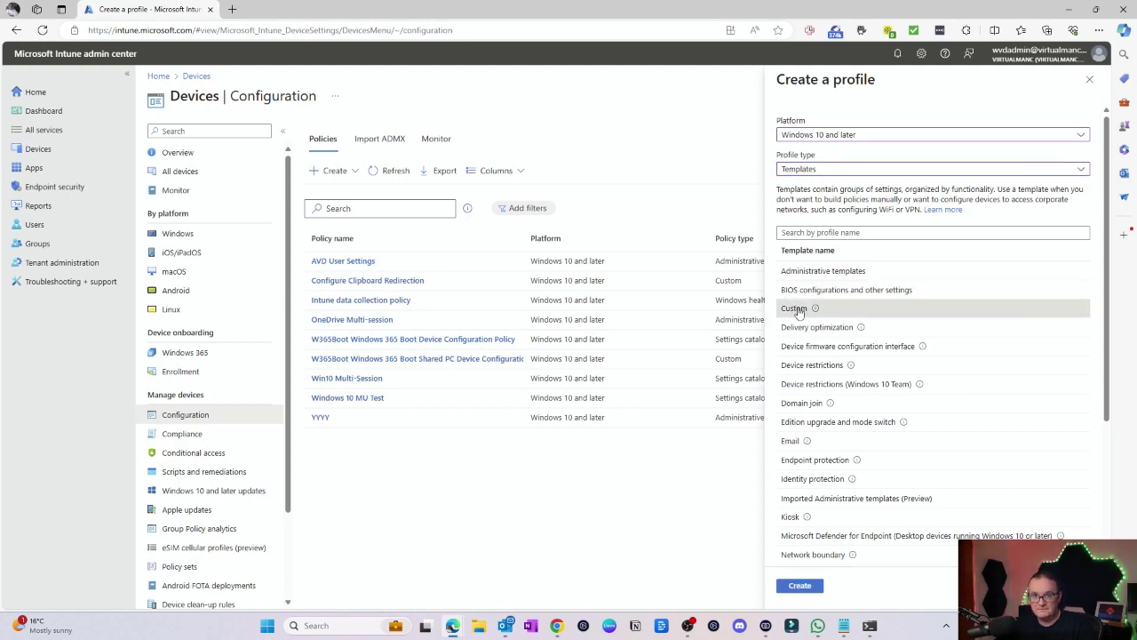
click(799, 585)
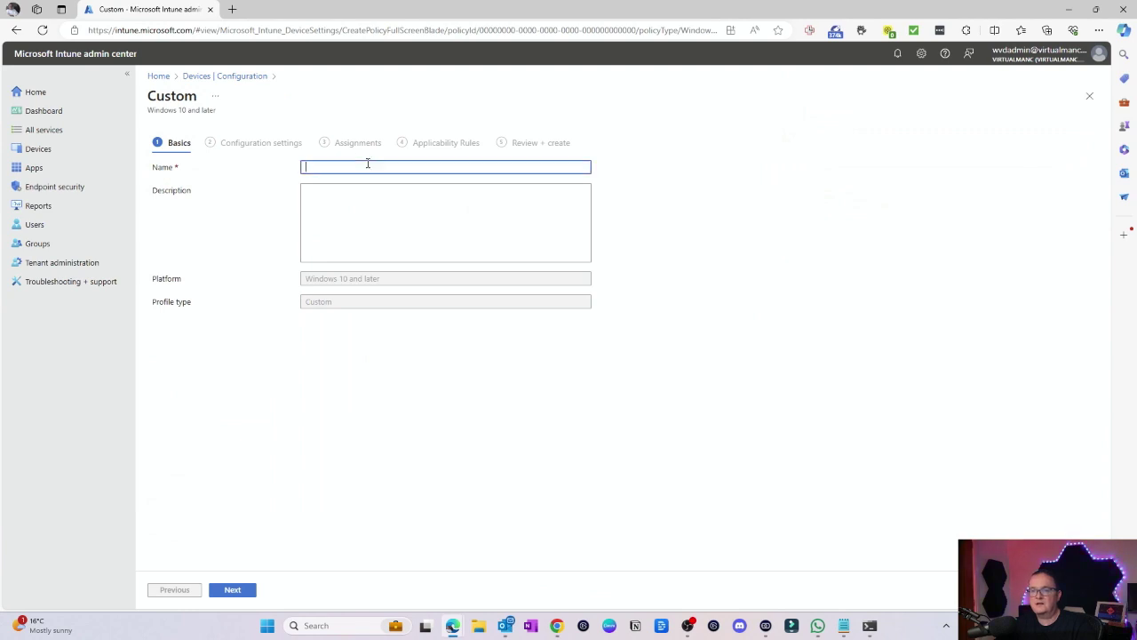
Name the policy "Testing Block Clipboard Redirection from Client to Host"
click(369, 164)
key(Caps_Lock)
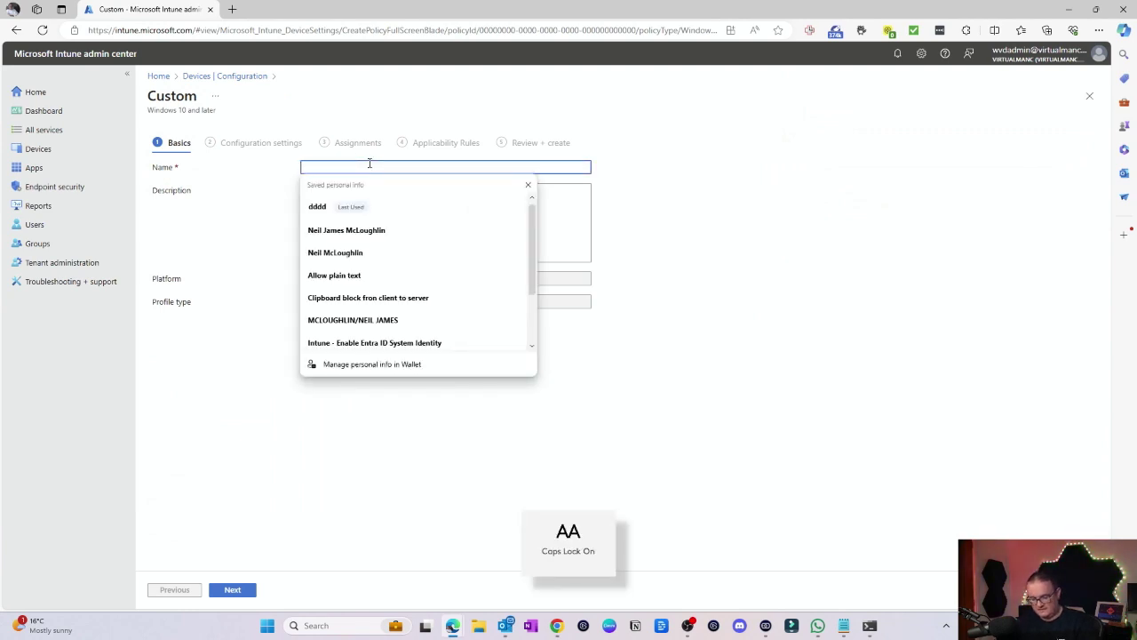
text(Testin)
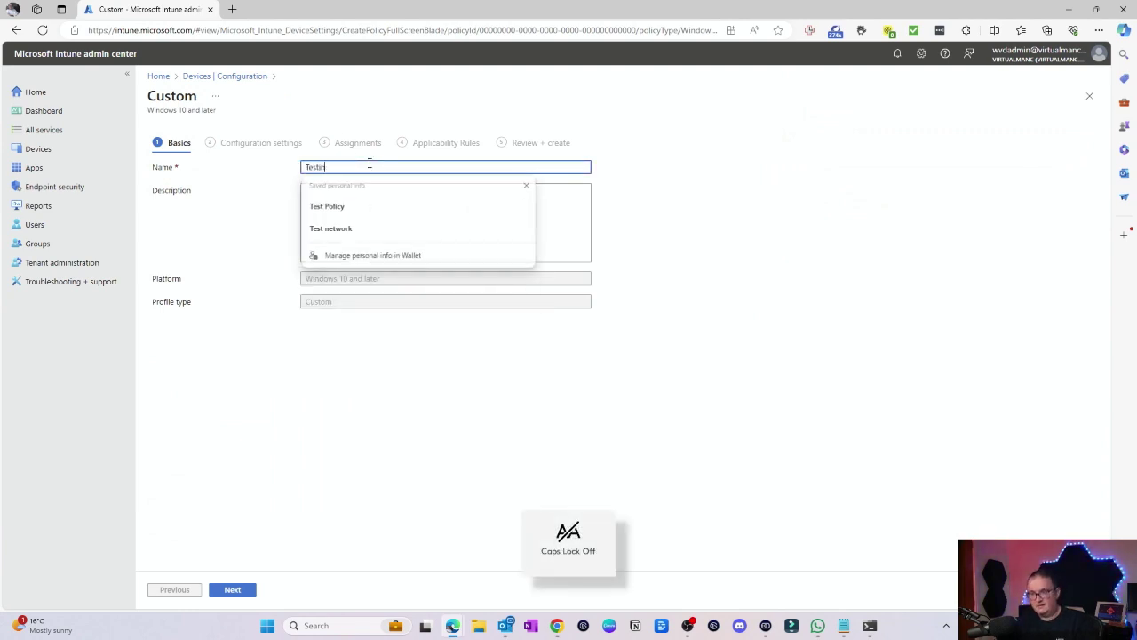
text(g B)
key(Caps_Lock)
text(lock)
key(Caps_Lock)
text(C)
key(Caps_Lock)
text(l)
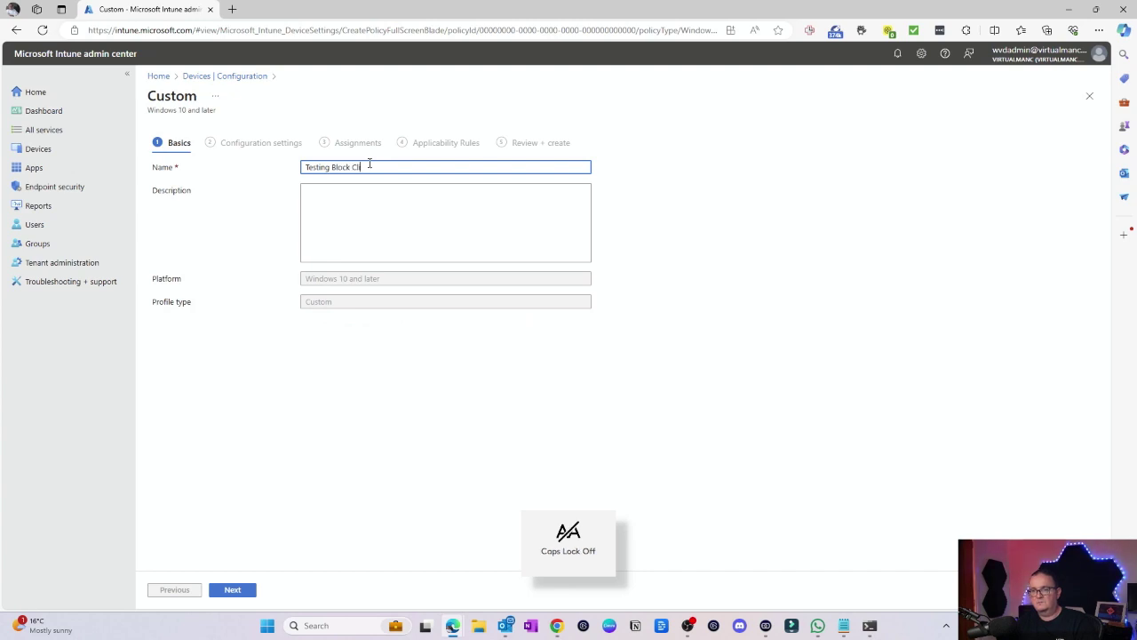
text(ipboard)
key(Caps_Lock)
text(R)
key(Caps_Lock)
text(edirection from)
key(Caps_Lock)
text(C)
key(Caps_Lock)
text(lient to)
key(Caps_Lock)
text(H)
key(Caps_Lock)
text(ost)
key(Caps_Lock)
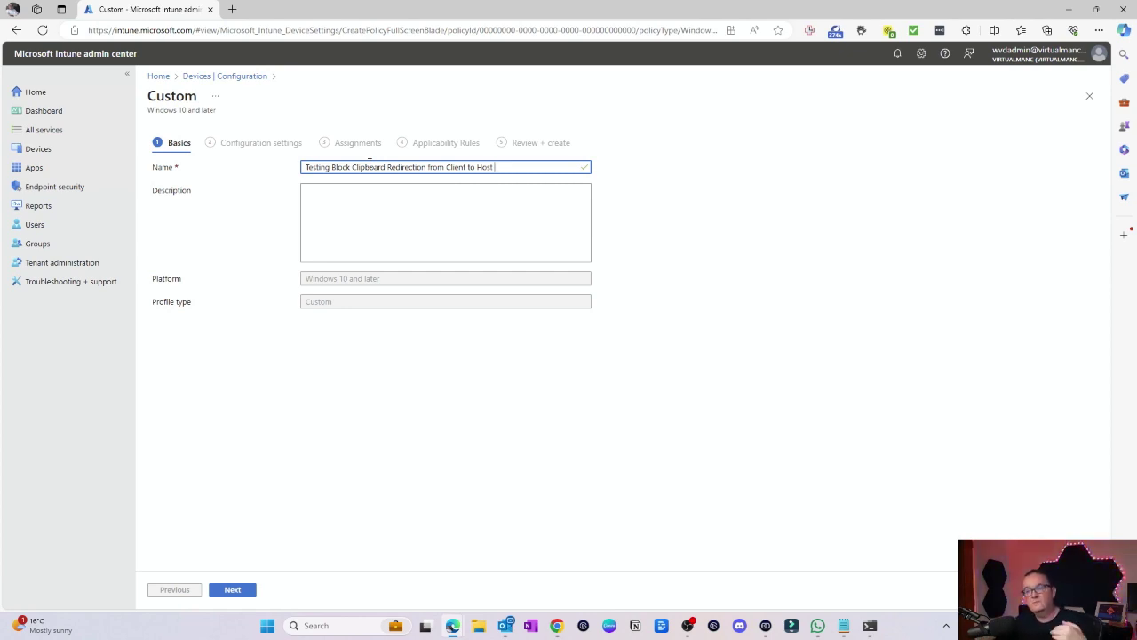
Enter the policy description "This policy is blocking clipboard redirection from client to host" and continue to the configuration settings
click(371, 196)
key(Caps_Lock)
text(tHIS PC)
key(BackSpace)
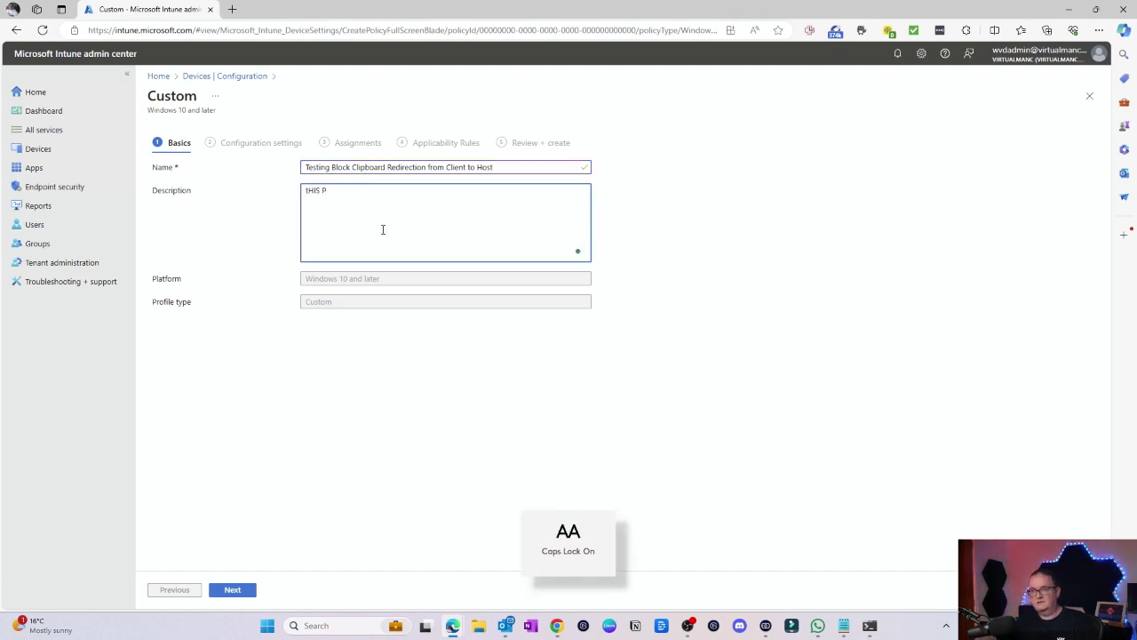
text(T)
key(Caps_Lock)
text(h)
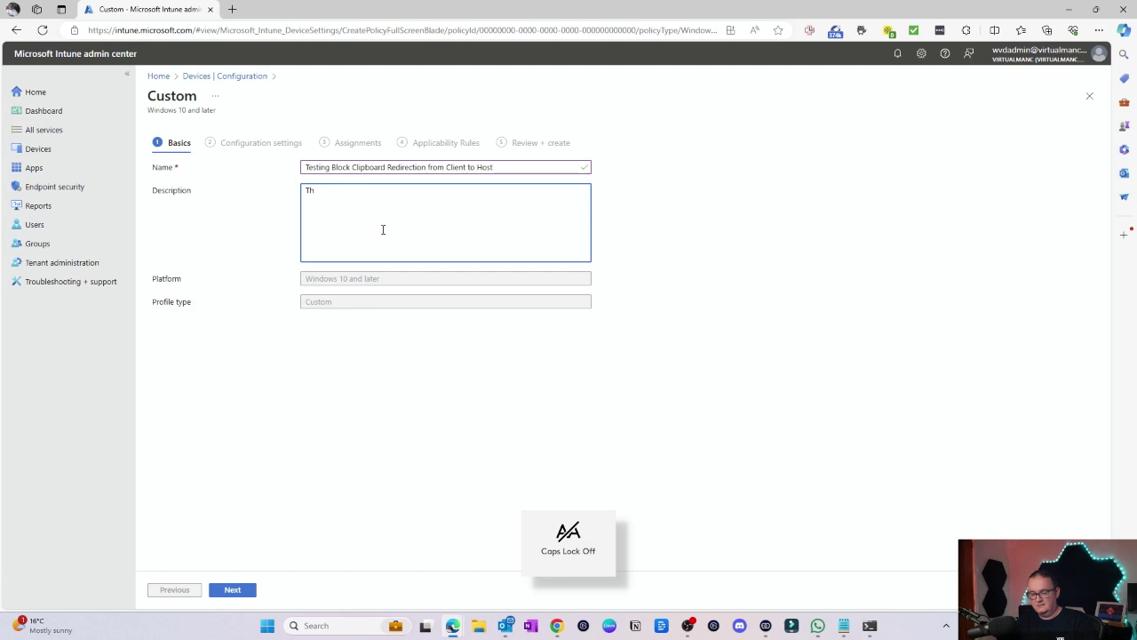
text(is policy is blocking cl)
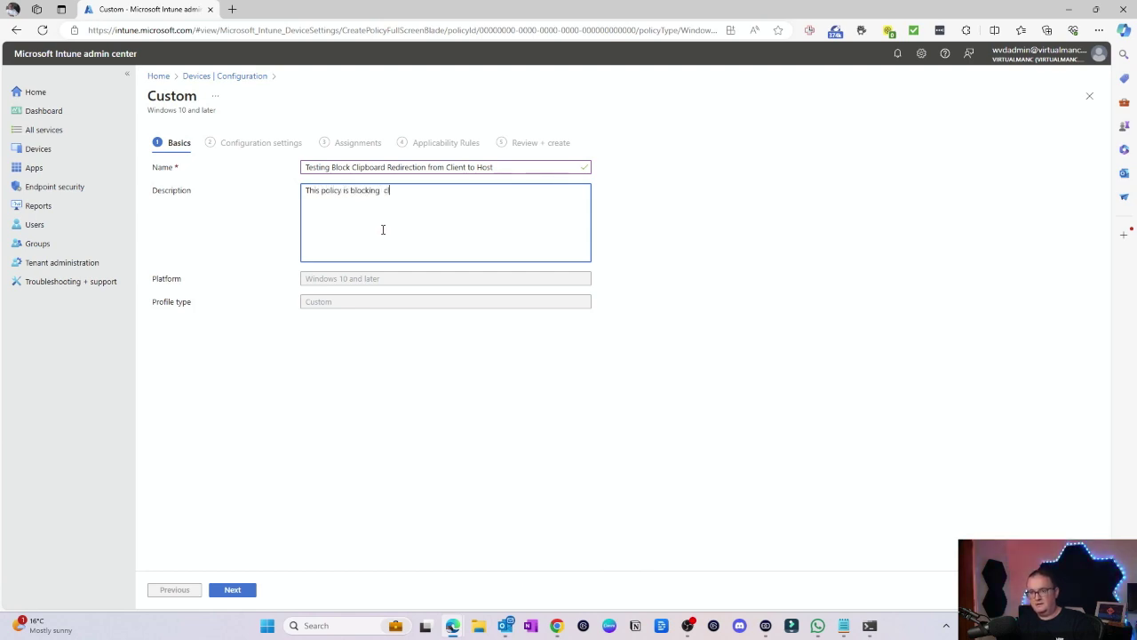
text(ipboard redirection from client to host)
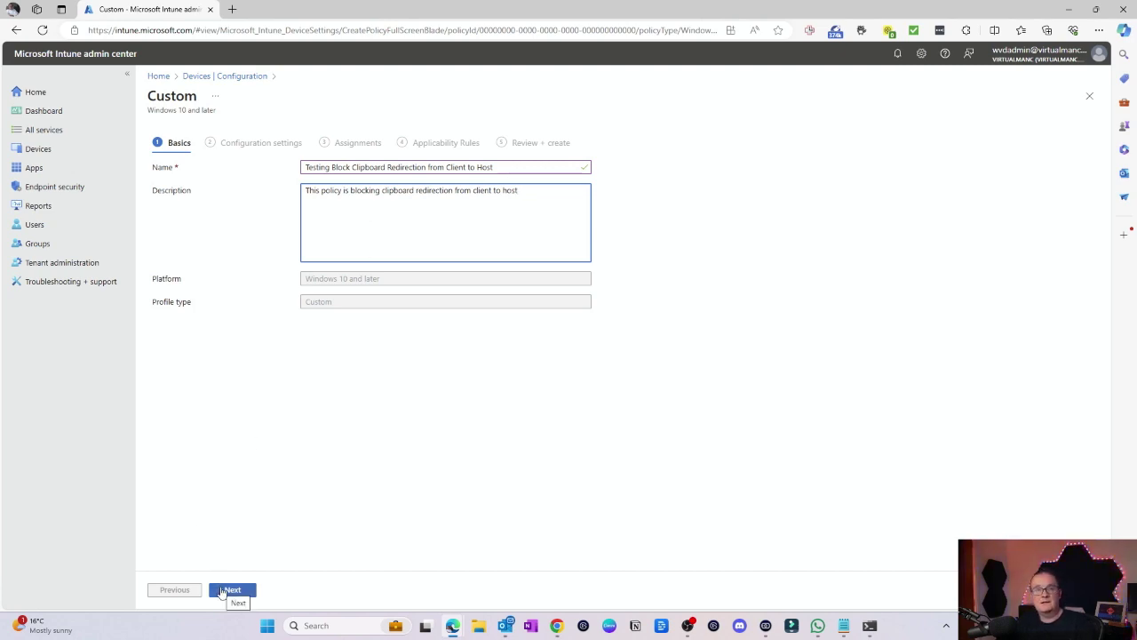
click(222, 590)
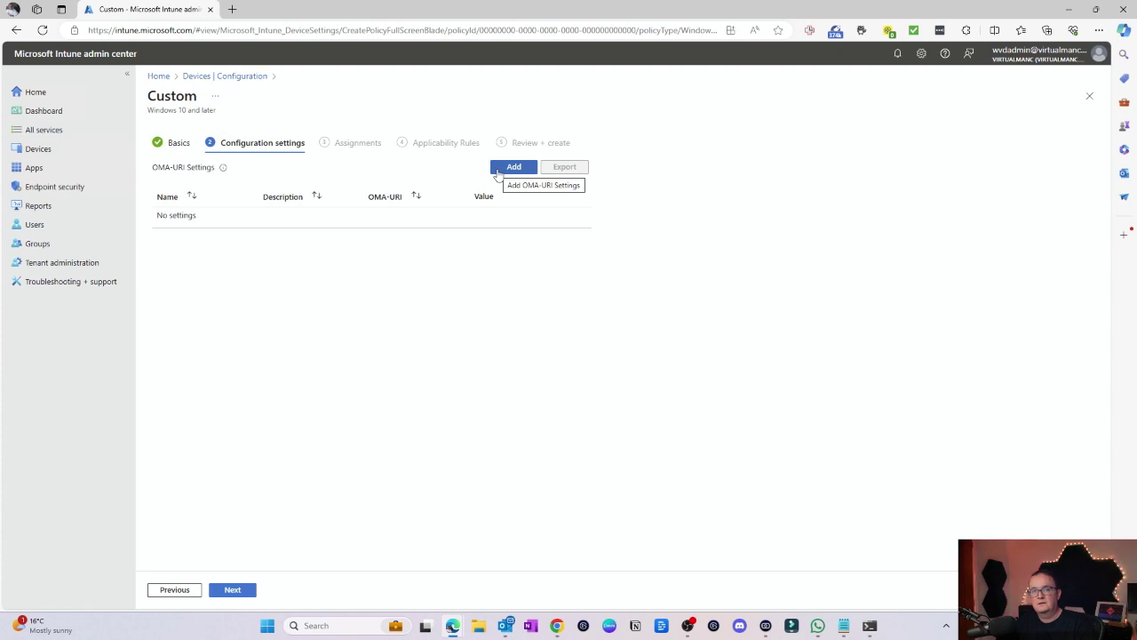
Add an OMA-URI setting row named "From Client to Session Host"
click(499, 171)
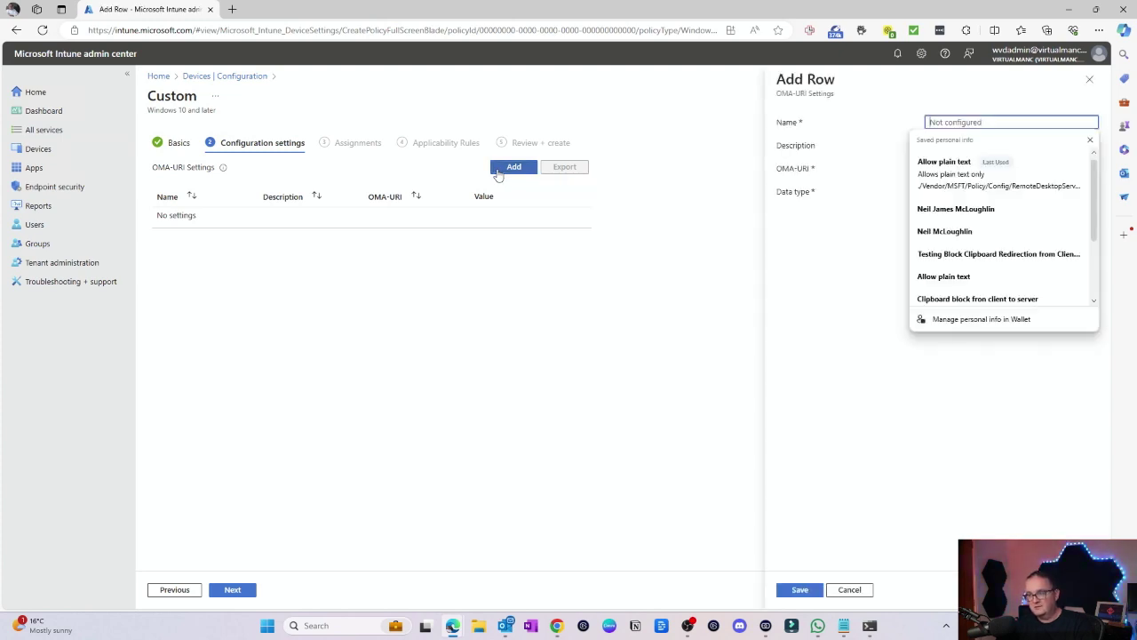
click(849, 222)
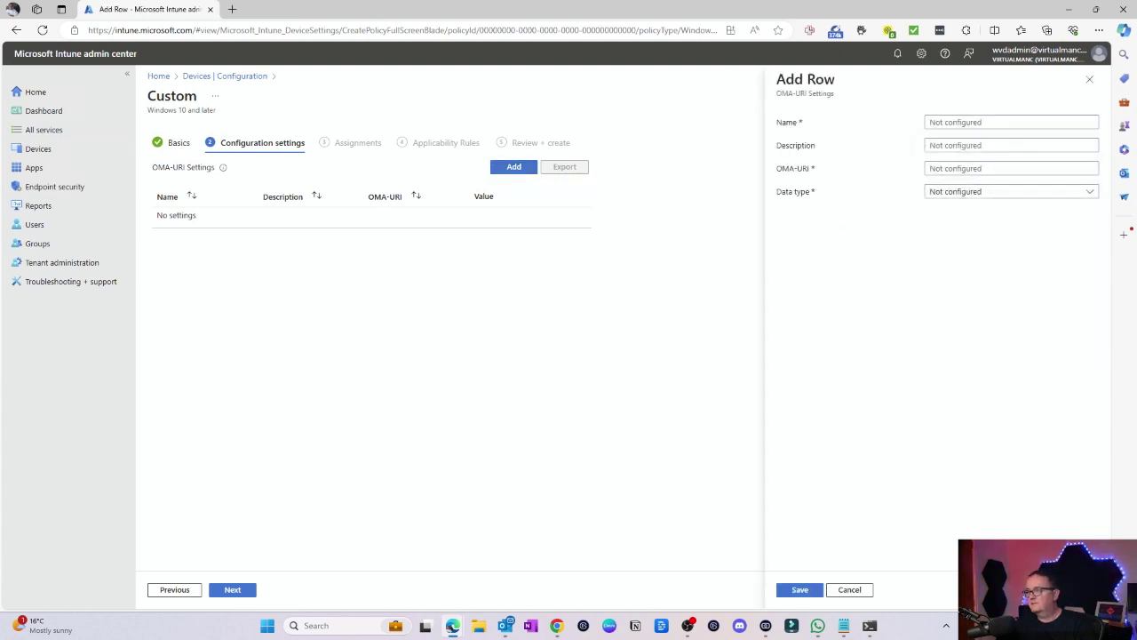
click(948, 122)
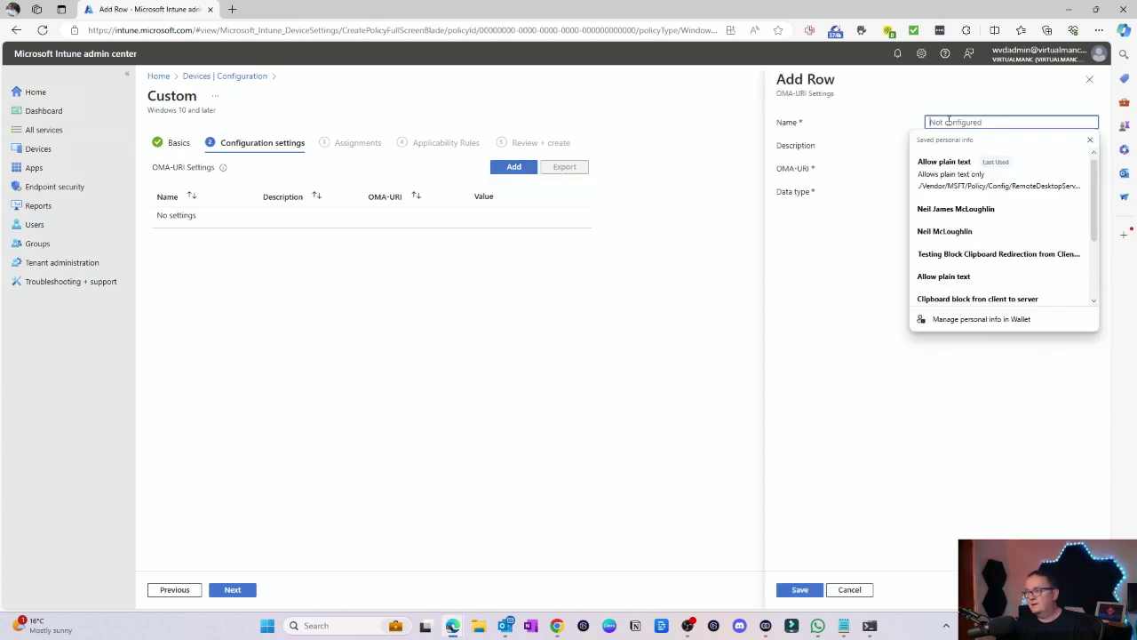
click(876, 129)
click(997, 122)
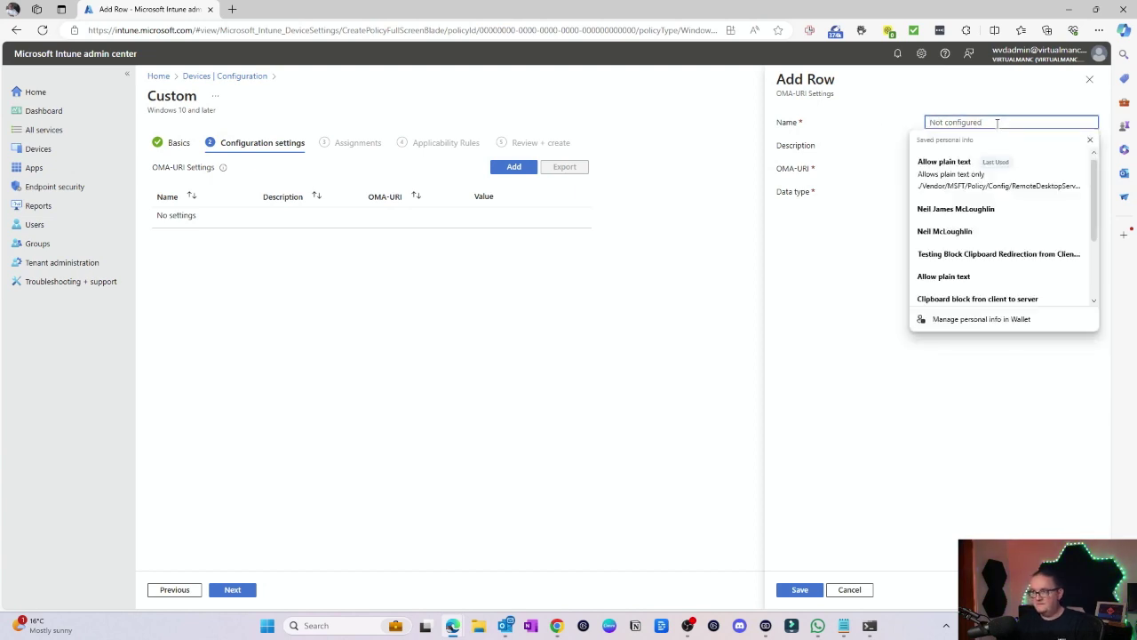
key(Caps_Lock)
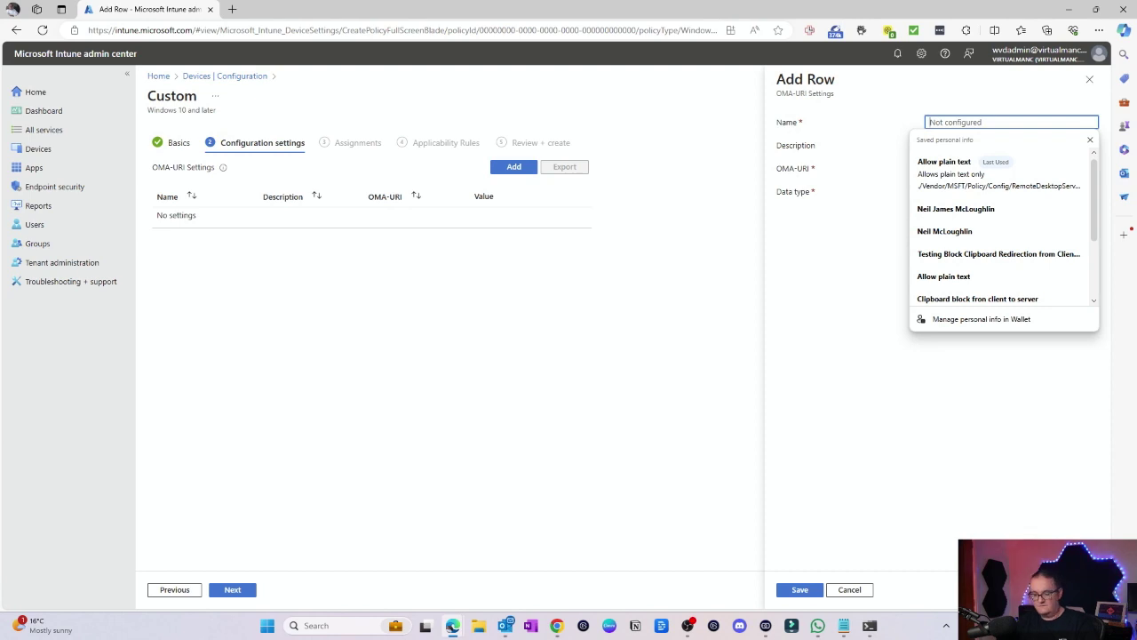
text(From)
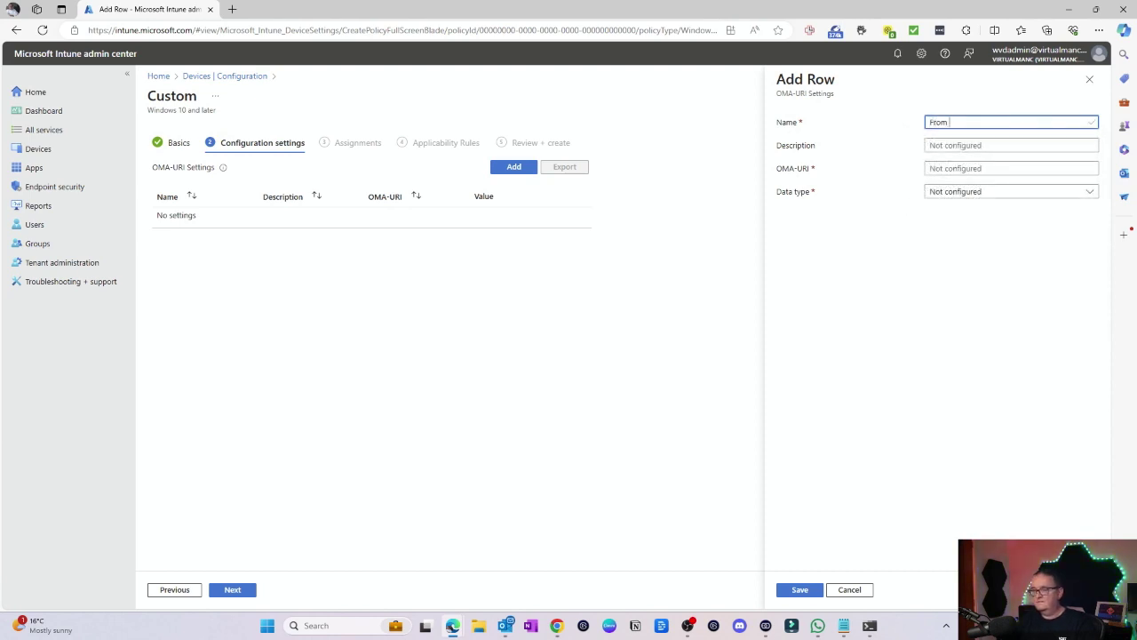
text( Se)
key(BackSpace)
key(BackSpace)
text(C)
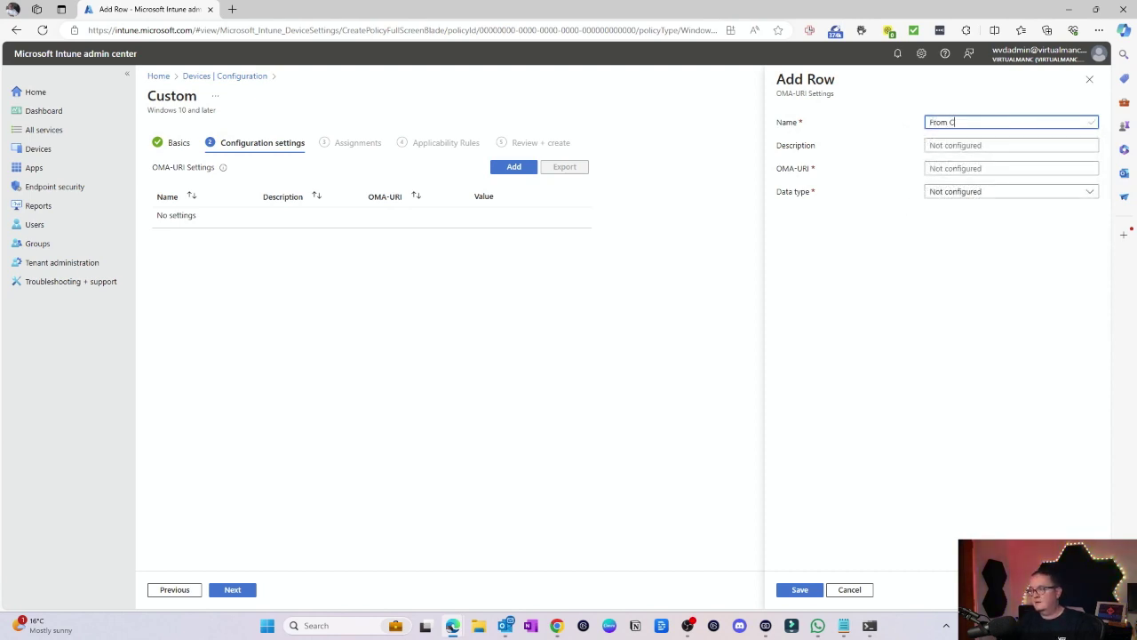
text(lient to Ses)
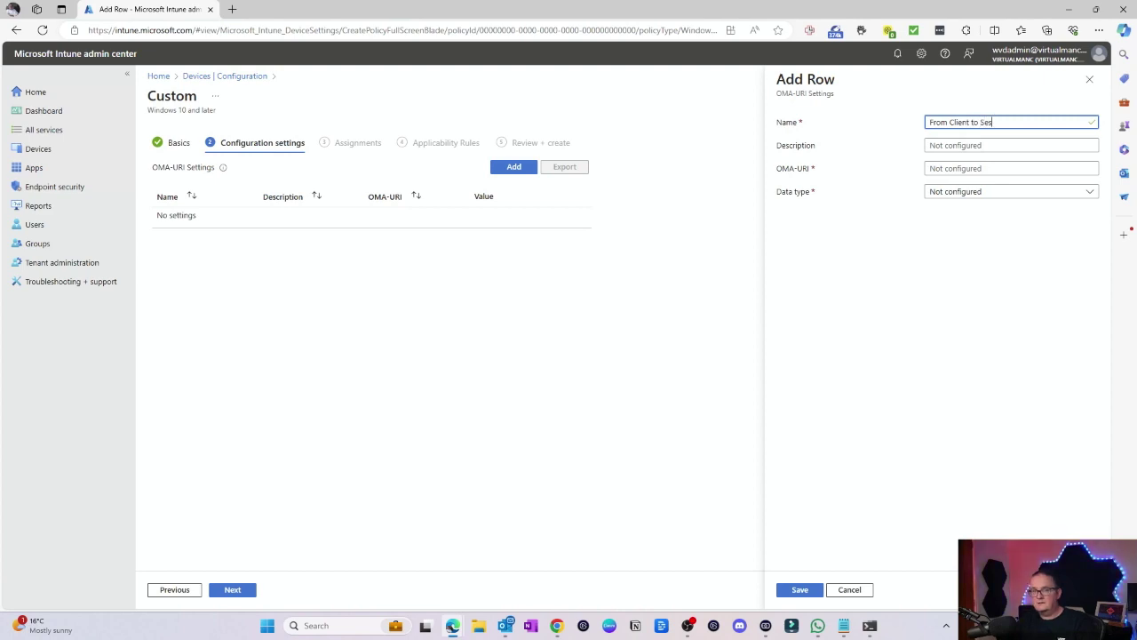
text(sion Host)
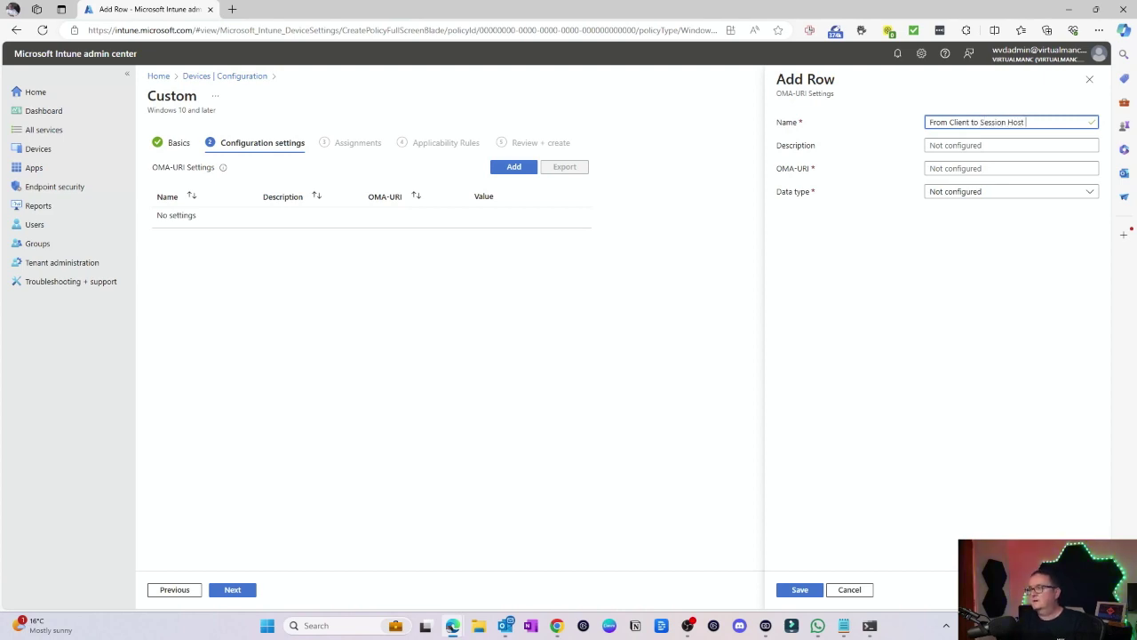
Set the row's OMA-URI to ./Vendor/MSFT/Policy/Config/RemoteDesktopServices/LimitServerToClientClipboardRedirection, leaving its description empty
click(1000, 148)
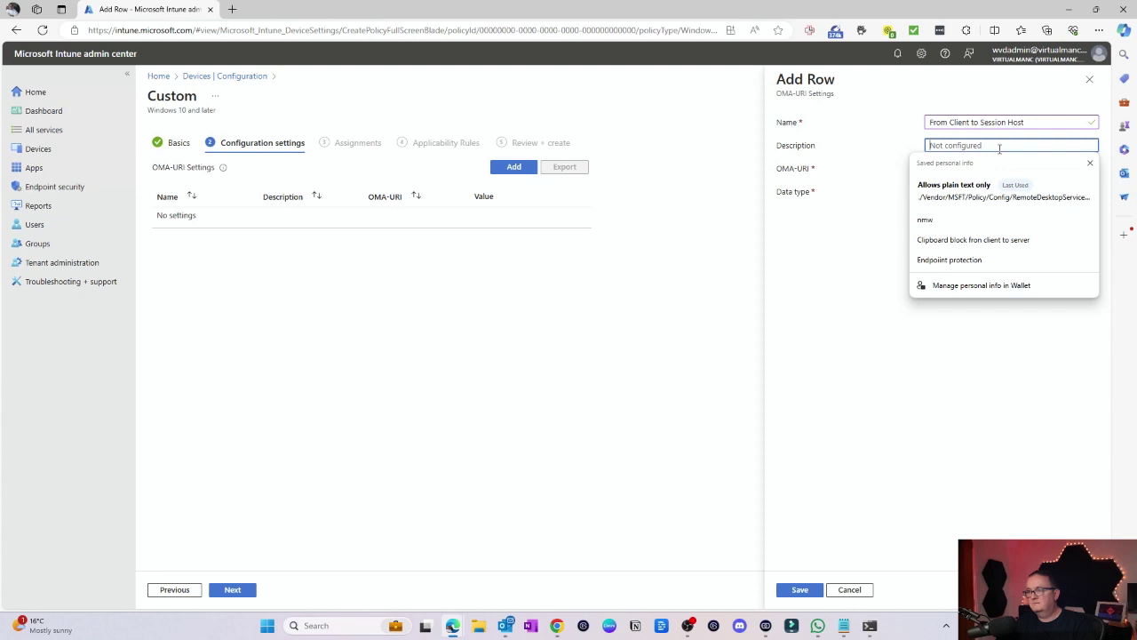
click(868, 180)
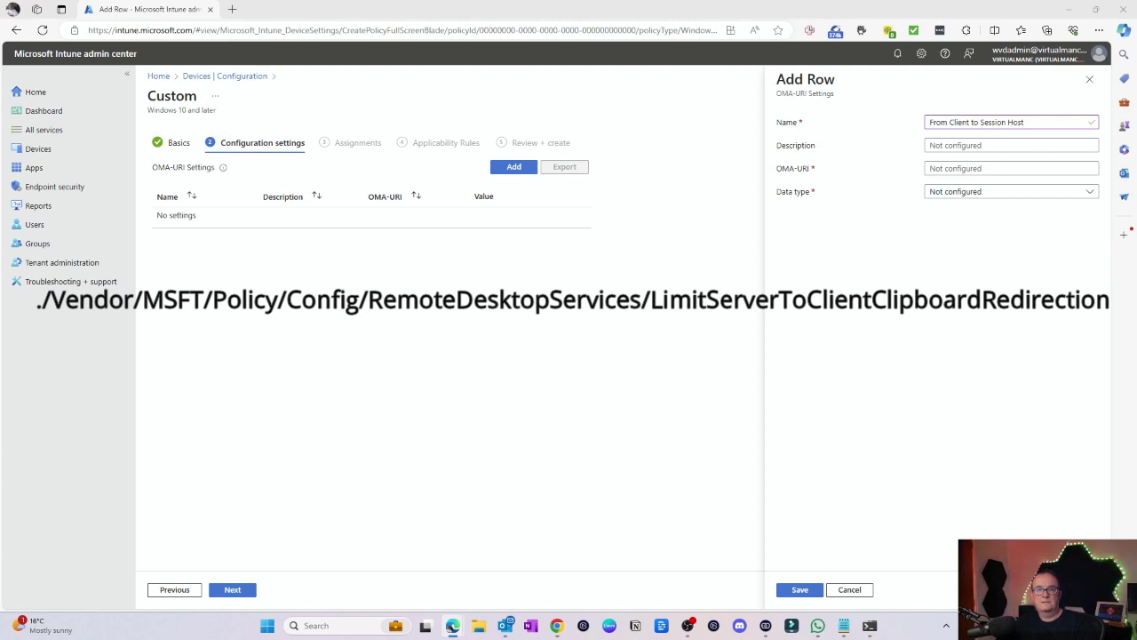
click(987, 145)
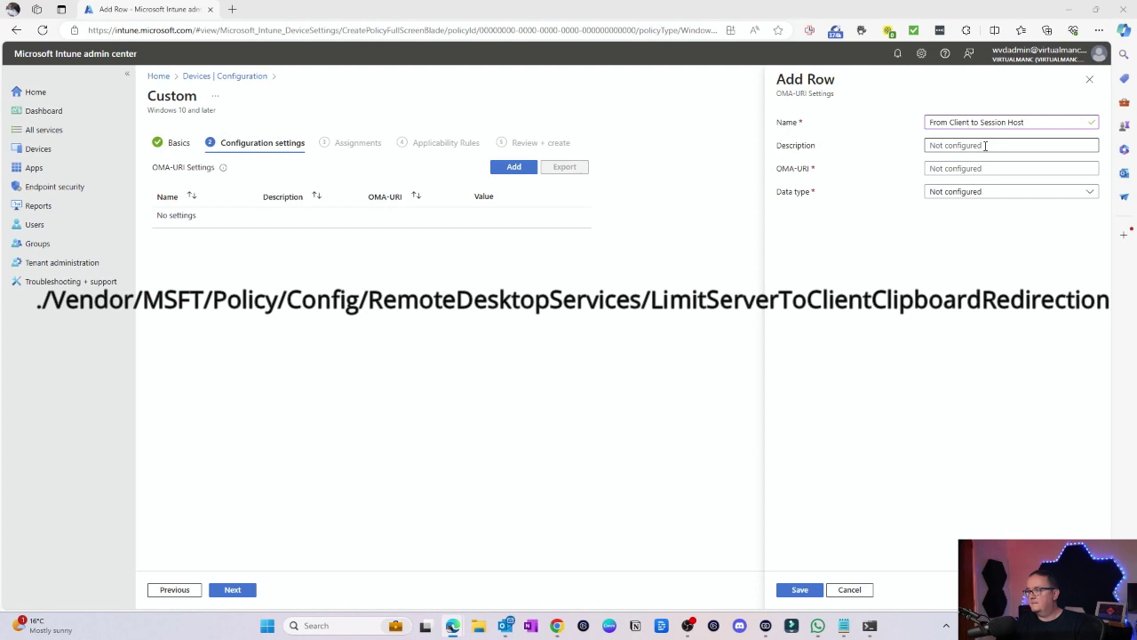
click(1008, 173)
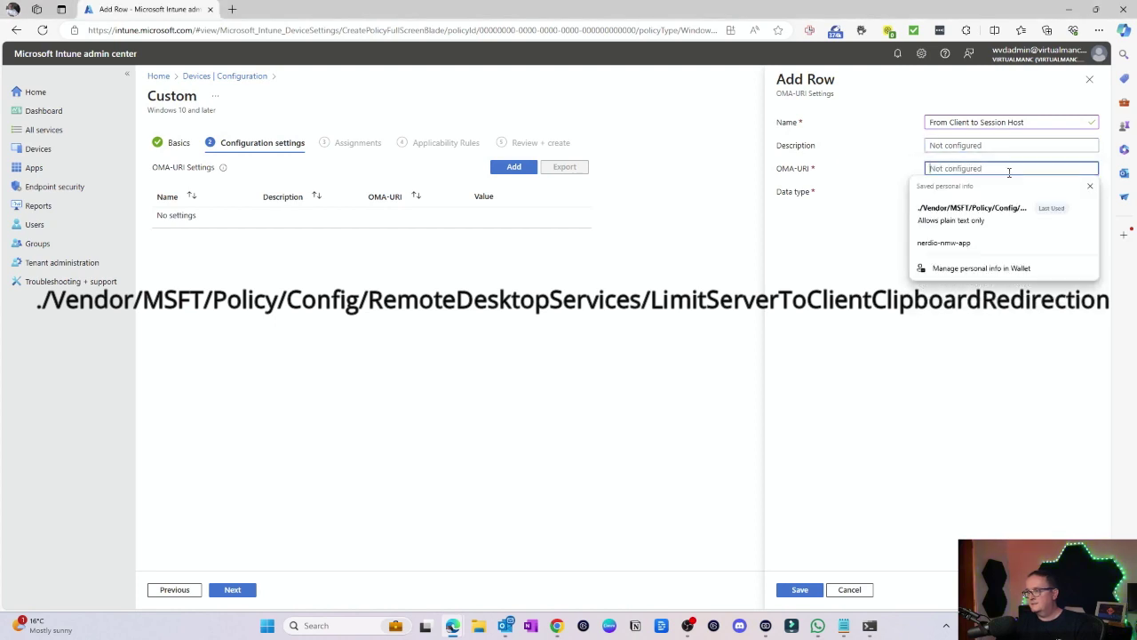
text(./Vendor/MSFT/Policy/Config/RemoteDesktopServices/LimitServerToClientClipboardRedirection)
key(Home)
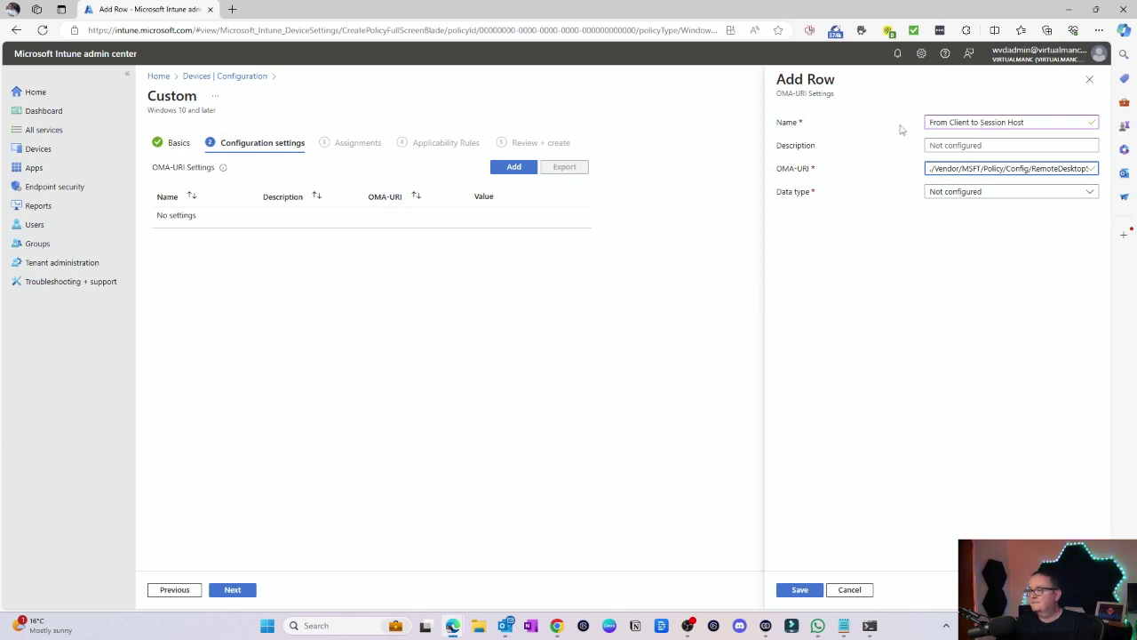
Set the row's data type to String and its value to <![CDATA[<enabled/><data id="TS_CS_CLIPBOARD_RESTRICTION" value="0"/>]]>
click(969, 197)
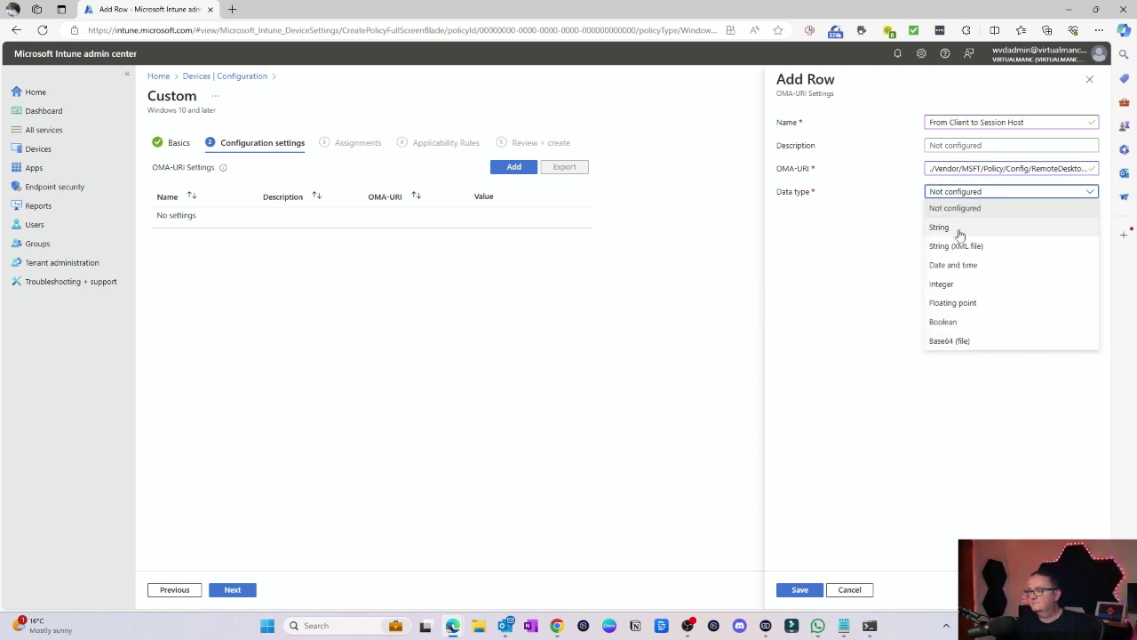
click(959, 231)
click(959, 225)
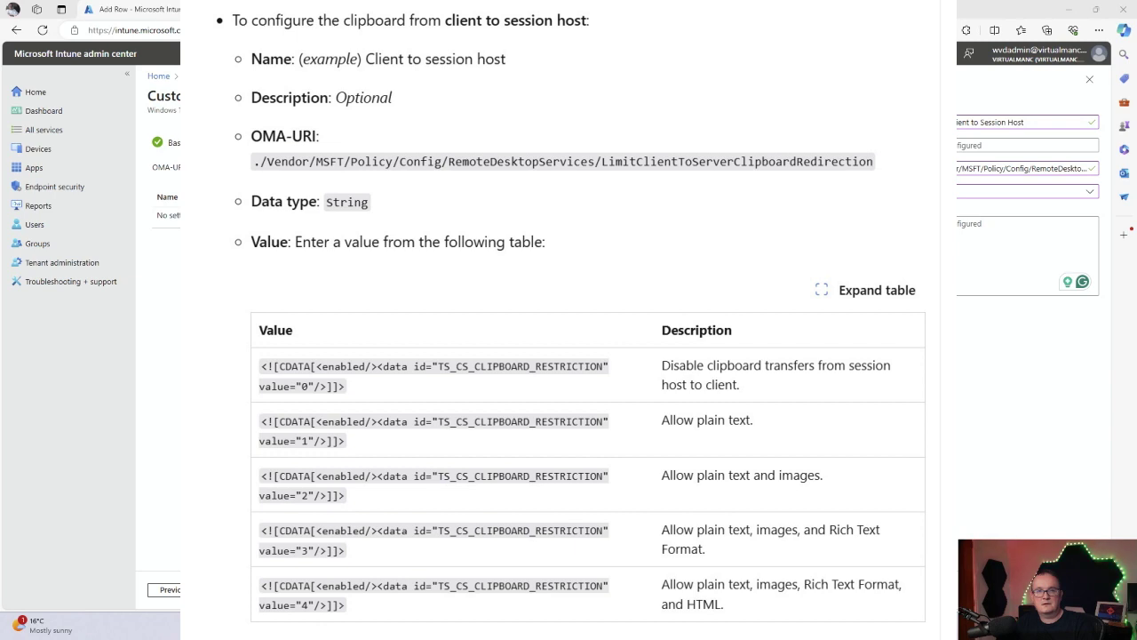
click(1034, 282)
text(<![CDATA[<enabled/><data id="TS_CS_CLIPBOARD_RESTRICTION" value="0"/>]]>)
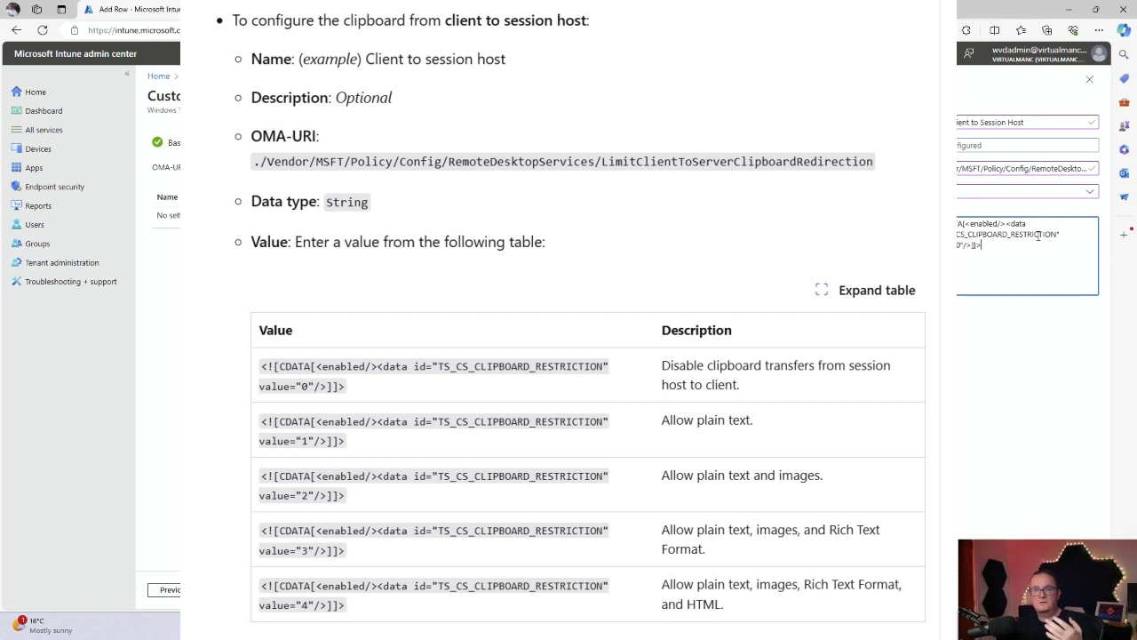
click(1062, 105)
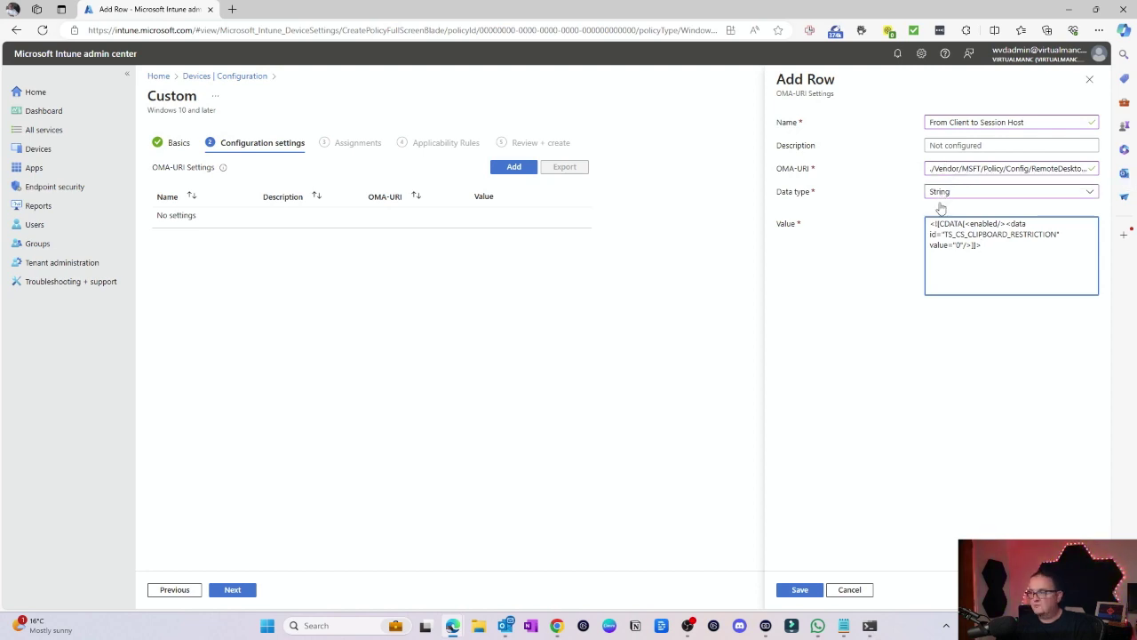
Save the "From Client to Session Host" OMA-URI row and continue to the policy's assignments
click(799, 590)
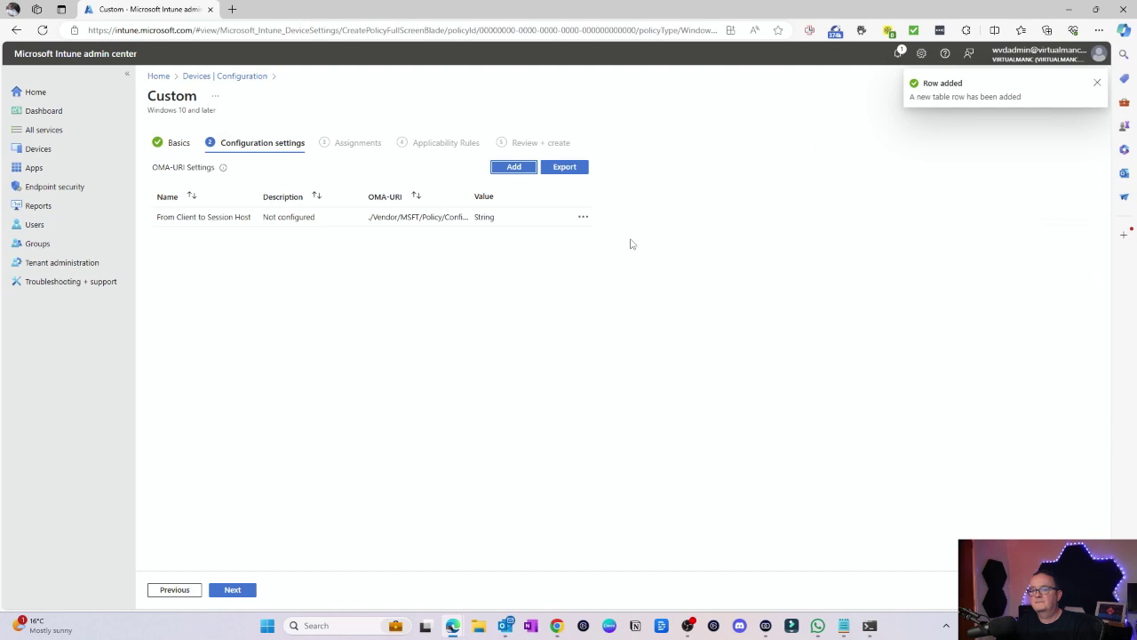
click(233, 589)
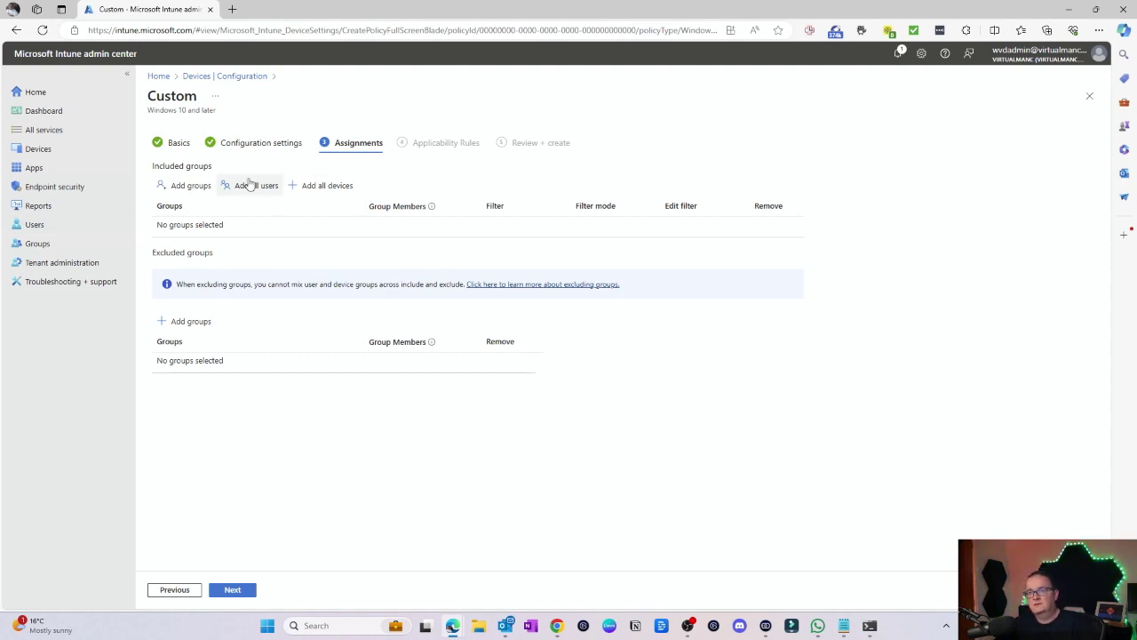
Include the group "Block Clipboard from Client to Host" in the policy's assignments and continue to the applicability rules
click(182, 185)
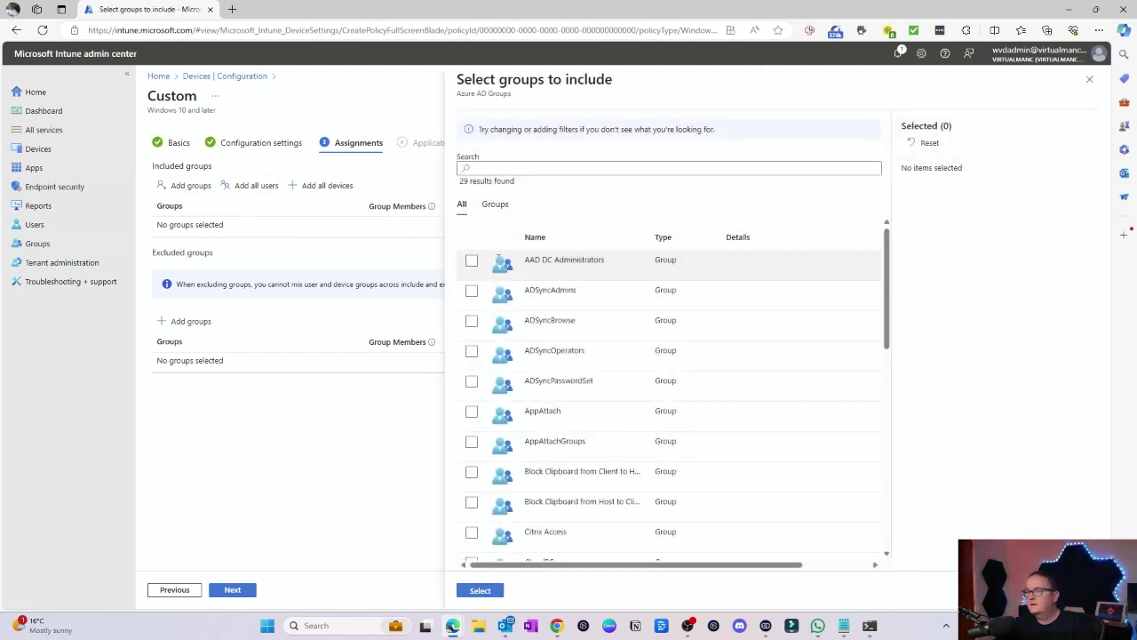
scroll(610, 343, down, 1)
drag(647, 236, 787, 237)
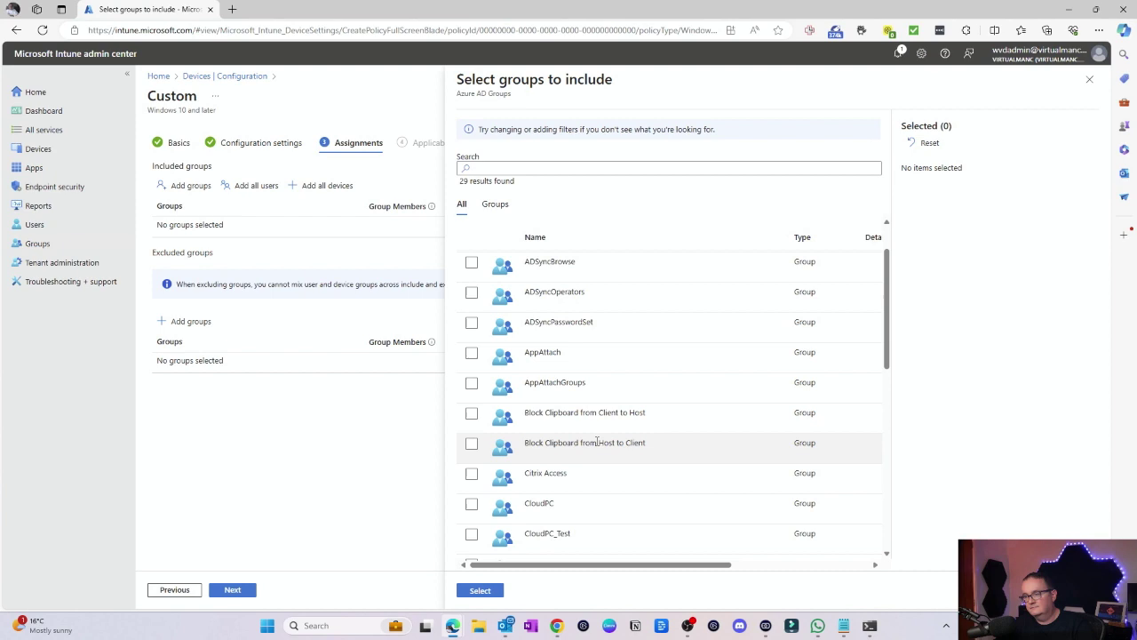
click(471, 416)
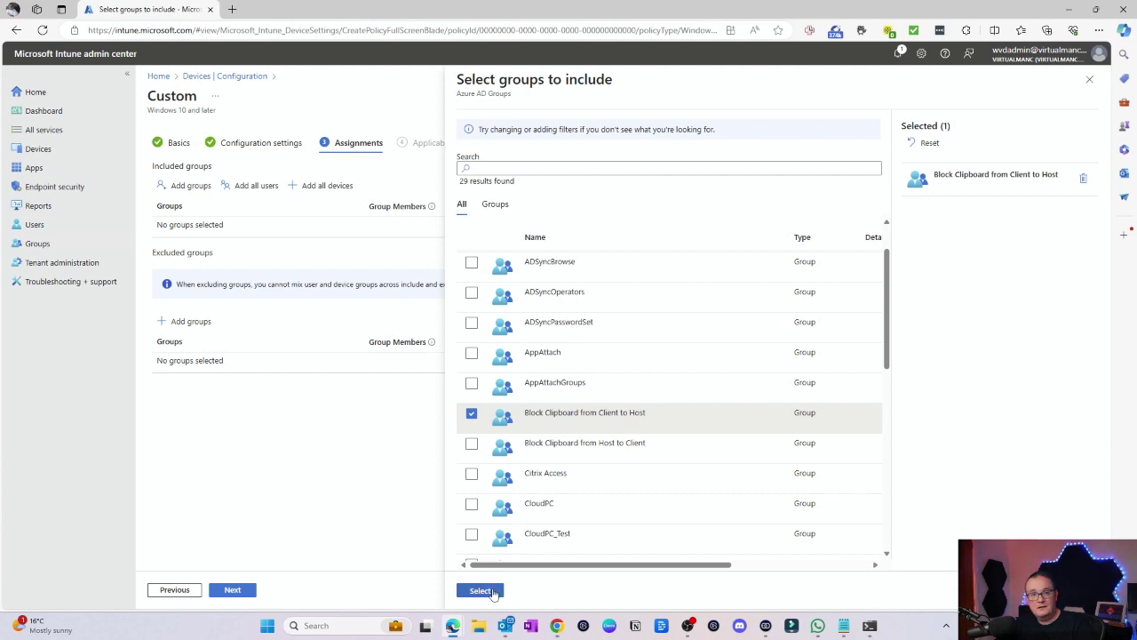
click(481, 591)
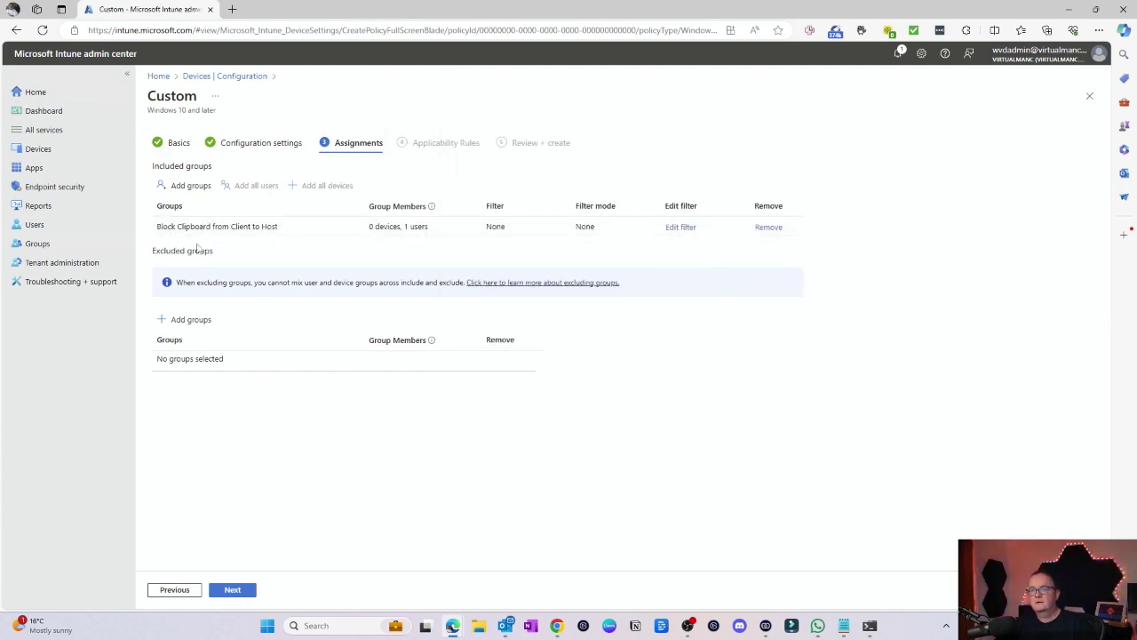
click(242, 590)
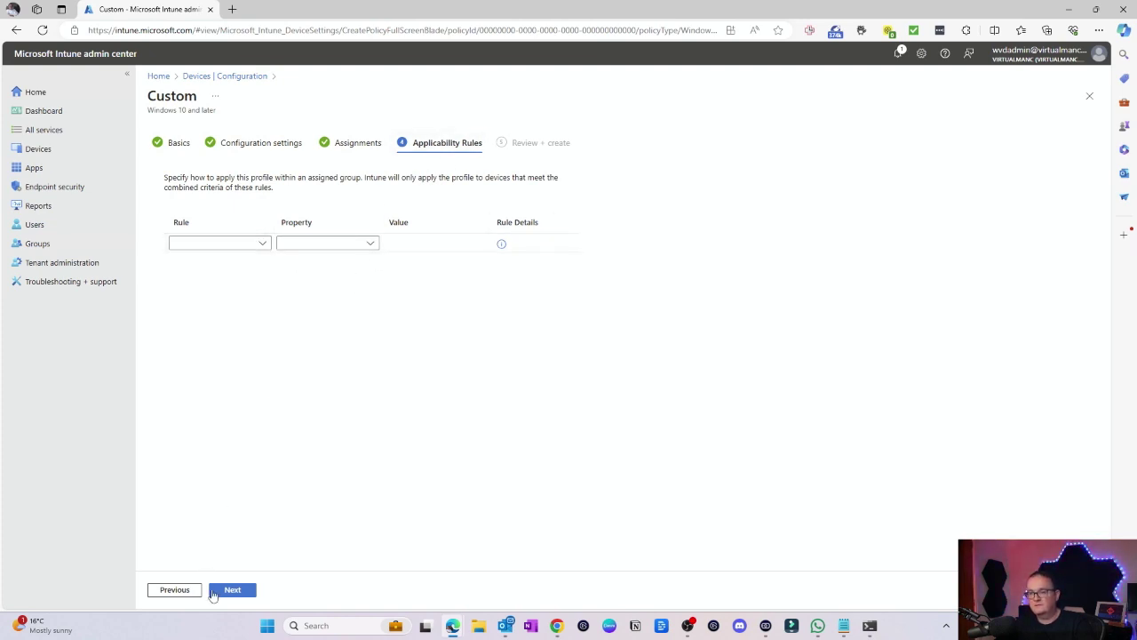
Leave the applicability rules empty, review the policy summary and create the policy
click(247, 245)
click(247, 244)
click(233, 590)
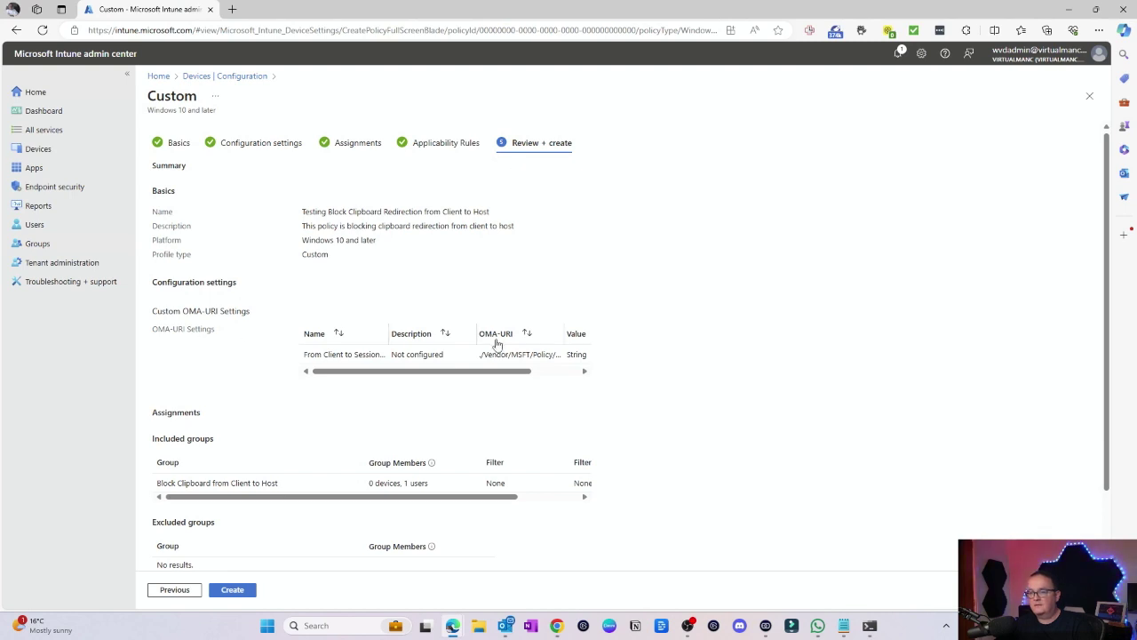
scroll(498, 378, down, 1)
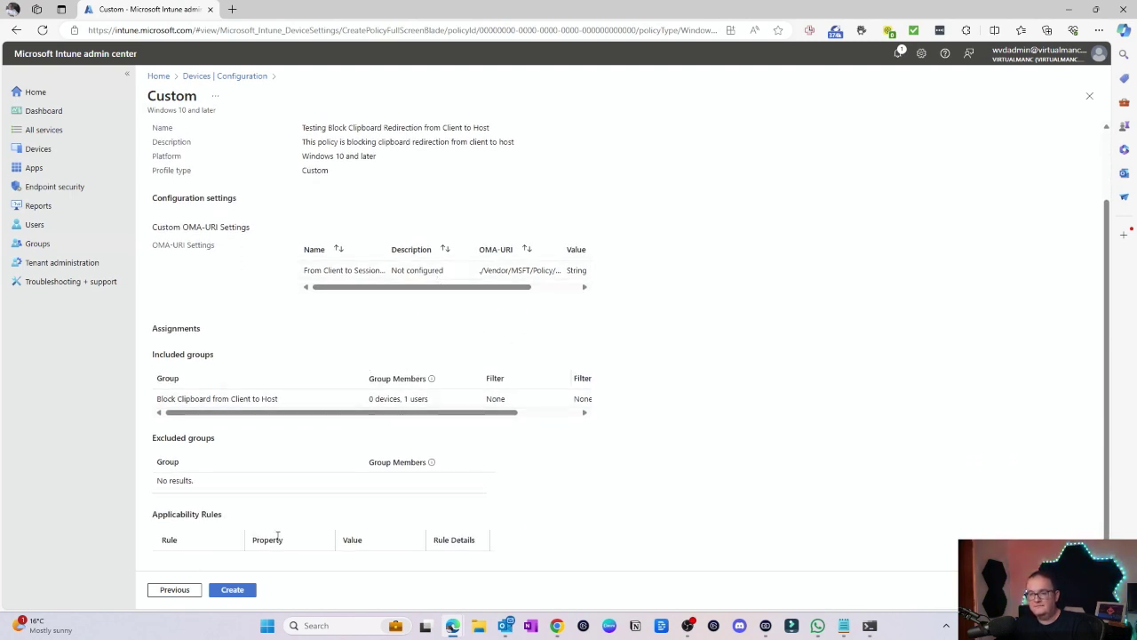
click(248, 593)
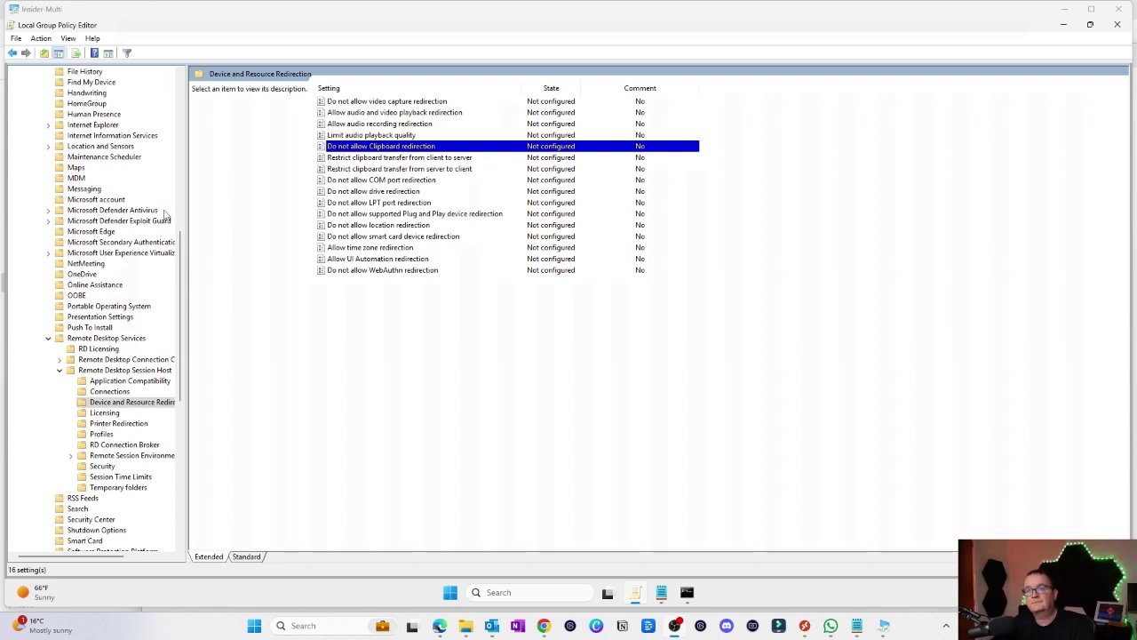
Set the Device and Resource Redirection policy "Do not allow Clipboard redirection" to Disabled in the session host's Local Group Policy Editor
drag(180, 269, 169, 101)
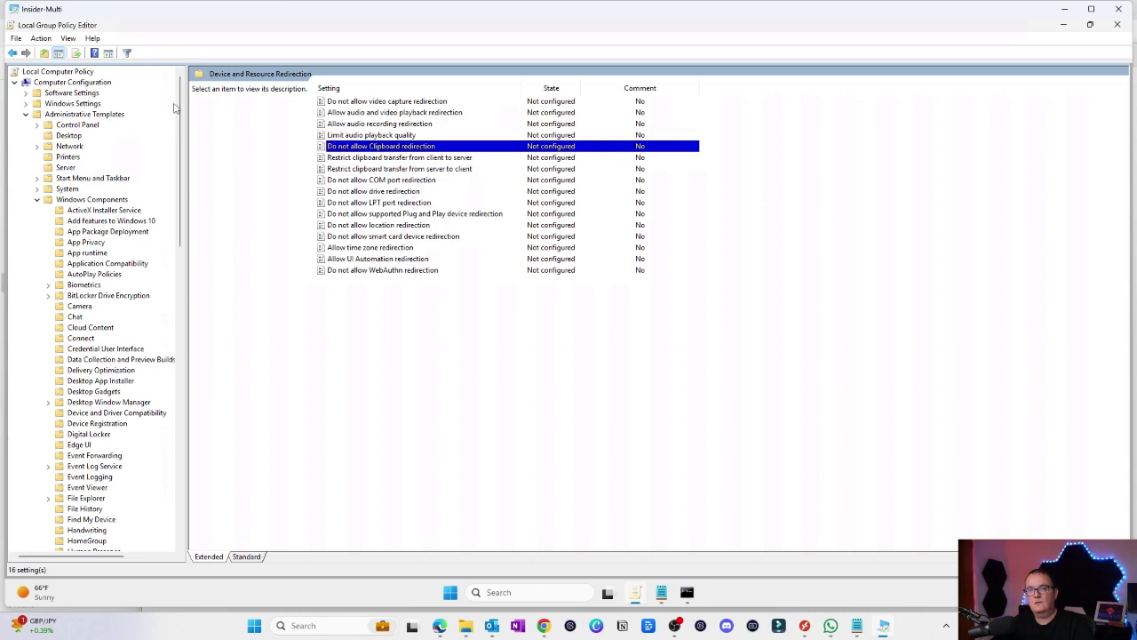
drag(183, 103, 196, 255)
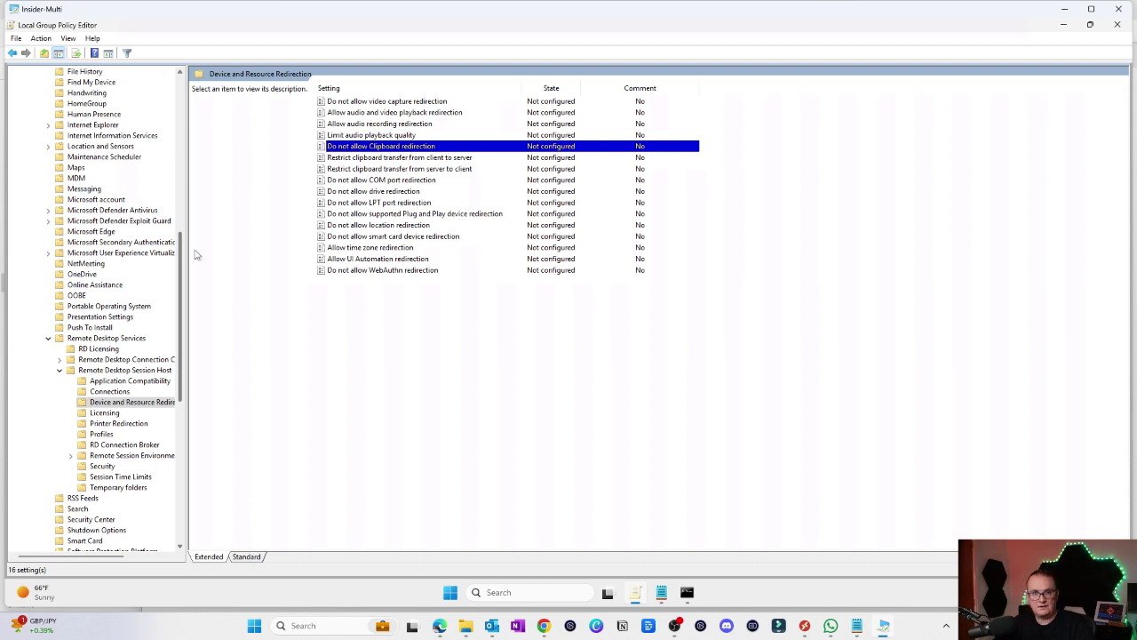
scroll(214, 247, down, 1)
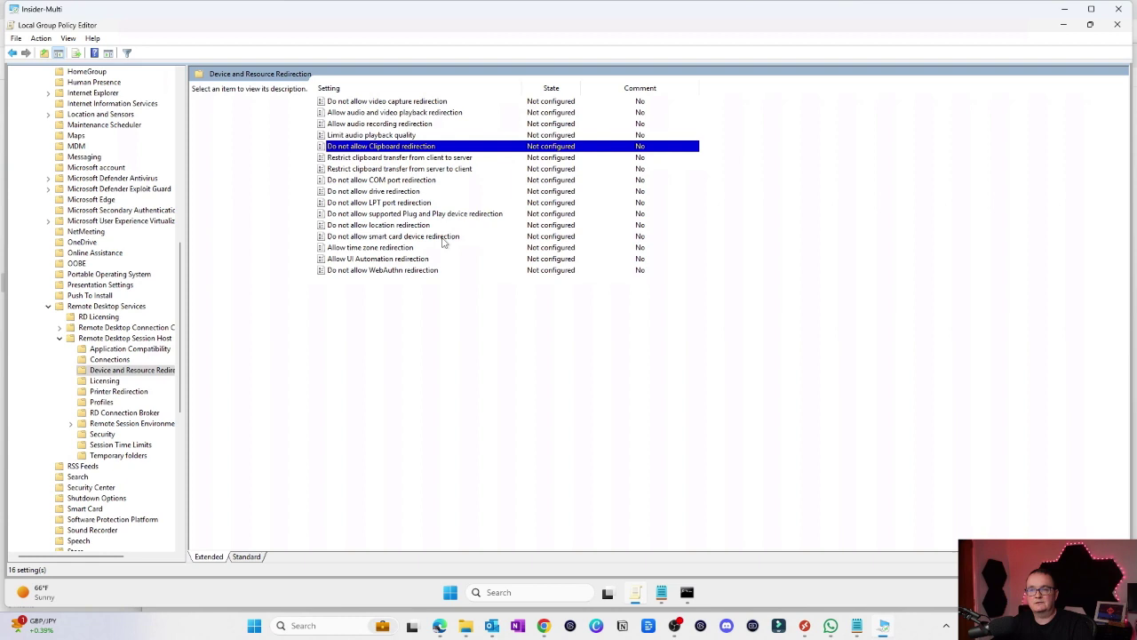
double_click(364, 150)
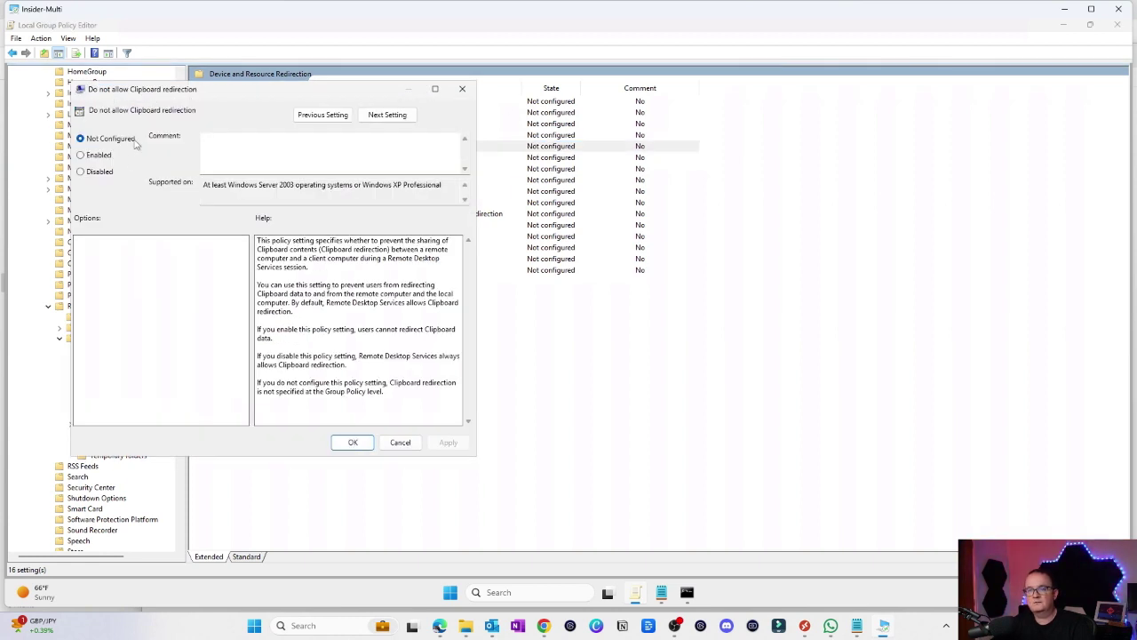
click(82, 170)
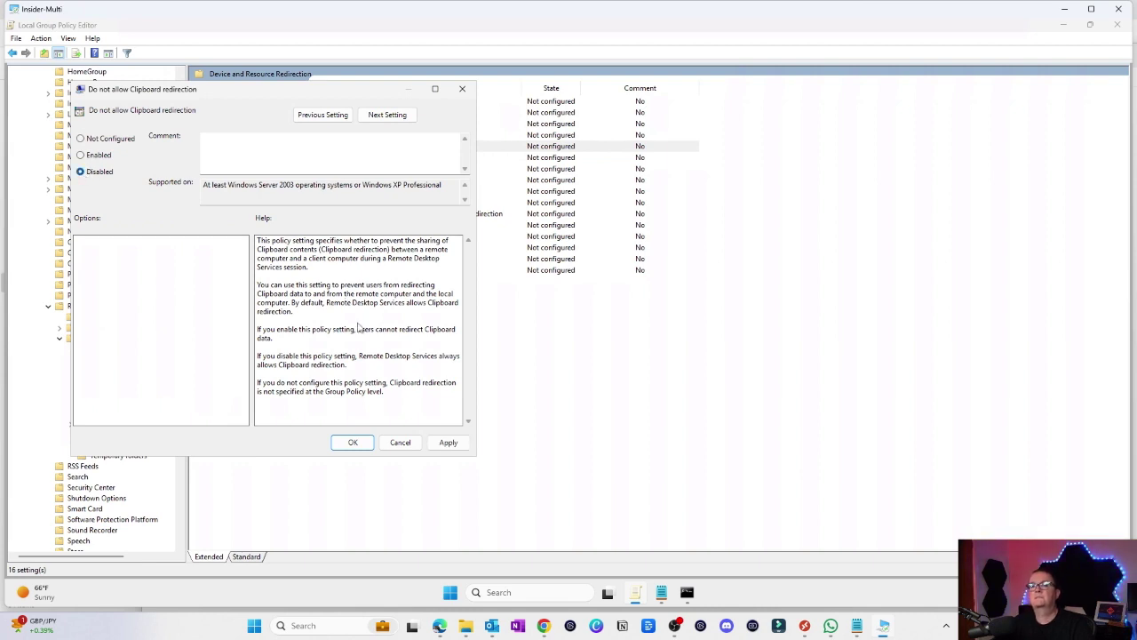
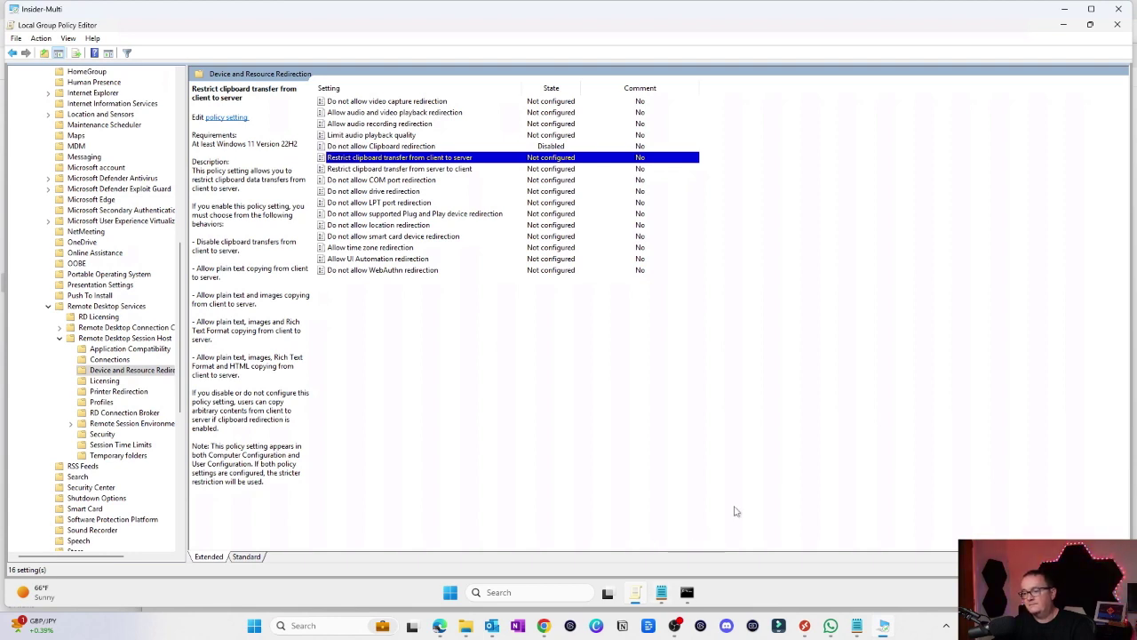
Minimise the policy editor, move the Command Prompt window aside and open the financial text document on the session host's desktop
click(1064, 24)
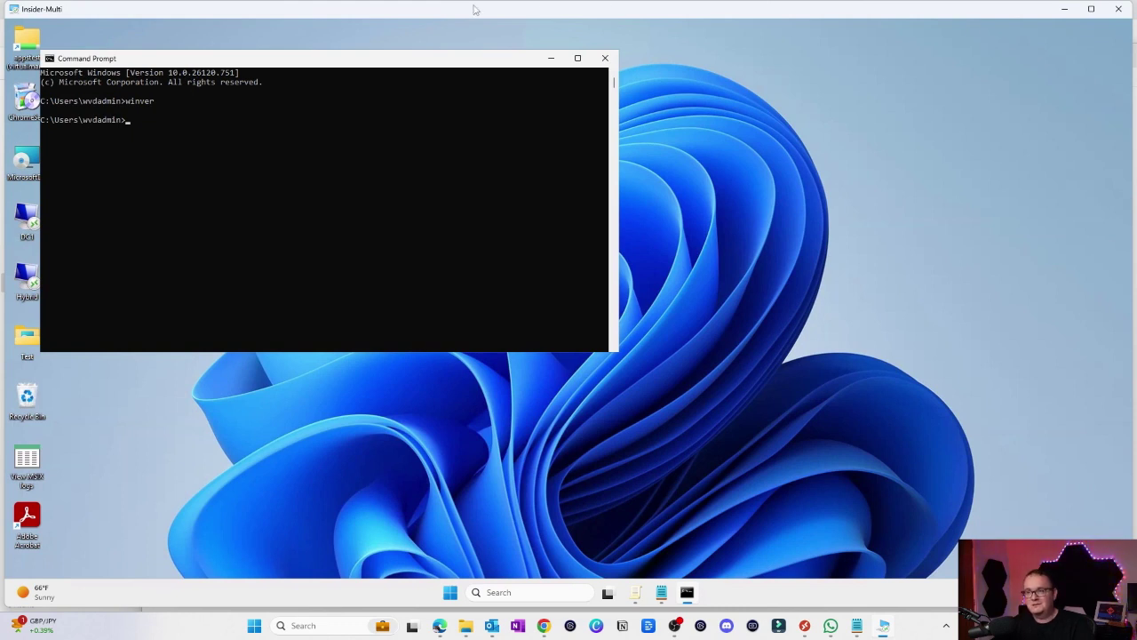
drag(176, 64, 380, 58)
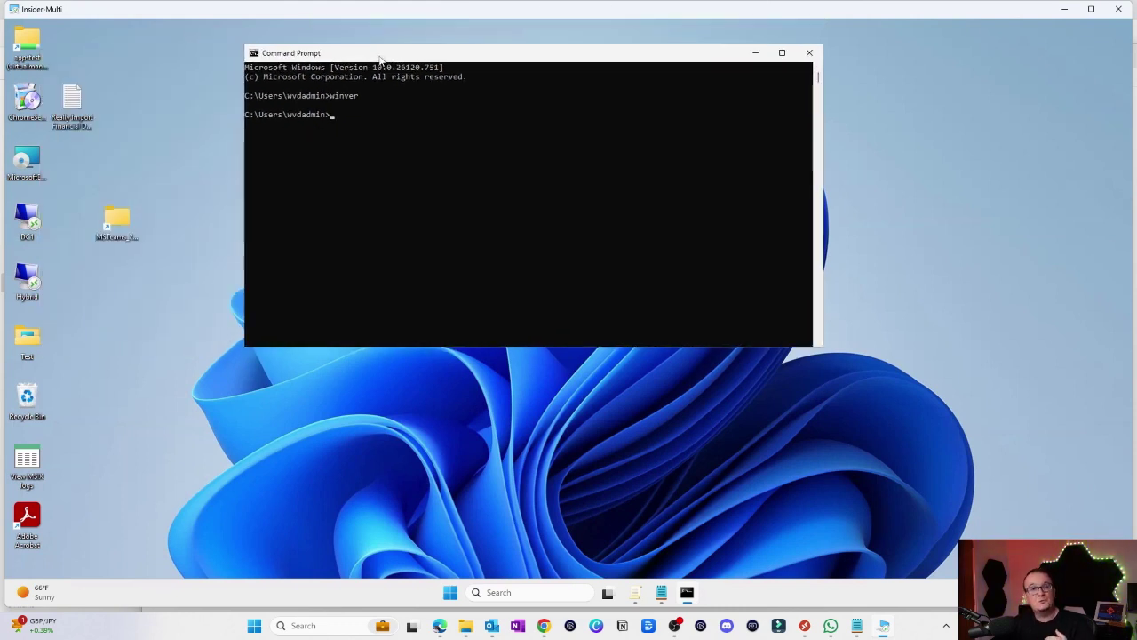
click(84, 124)
double_click(85, 124)
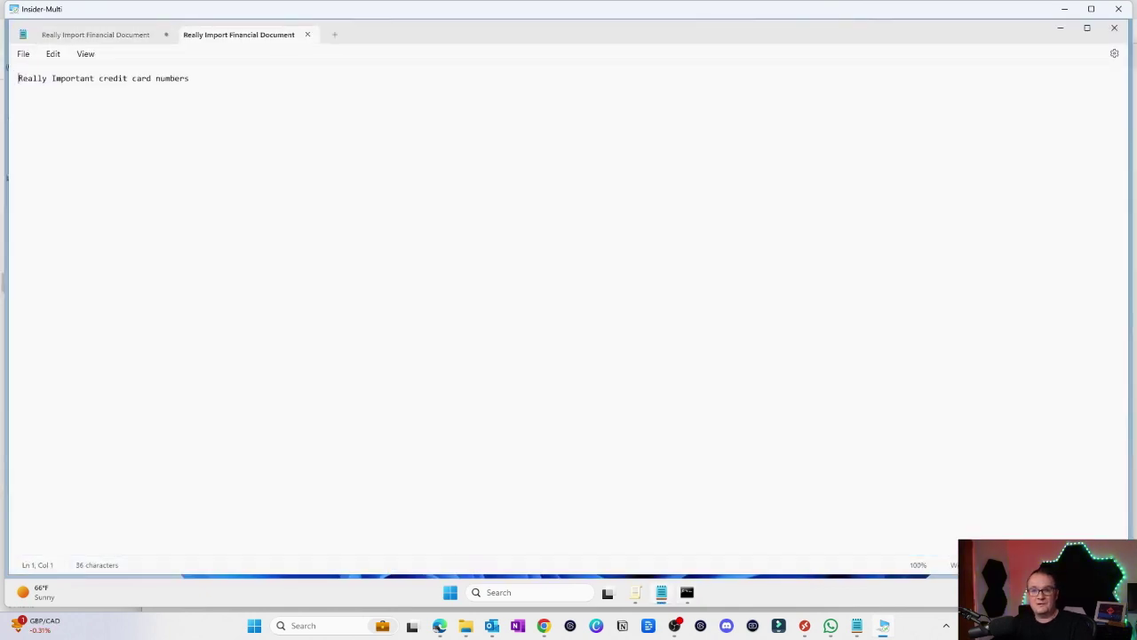
Add a dummy credit card number two lines below the heading in the session host's document
click(221, 80)
key(Return)
key(Return)
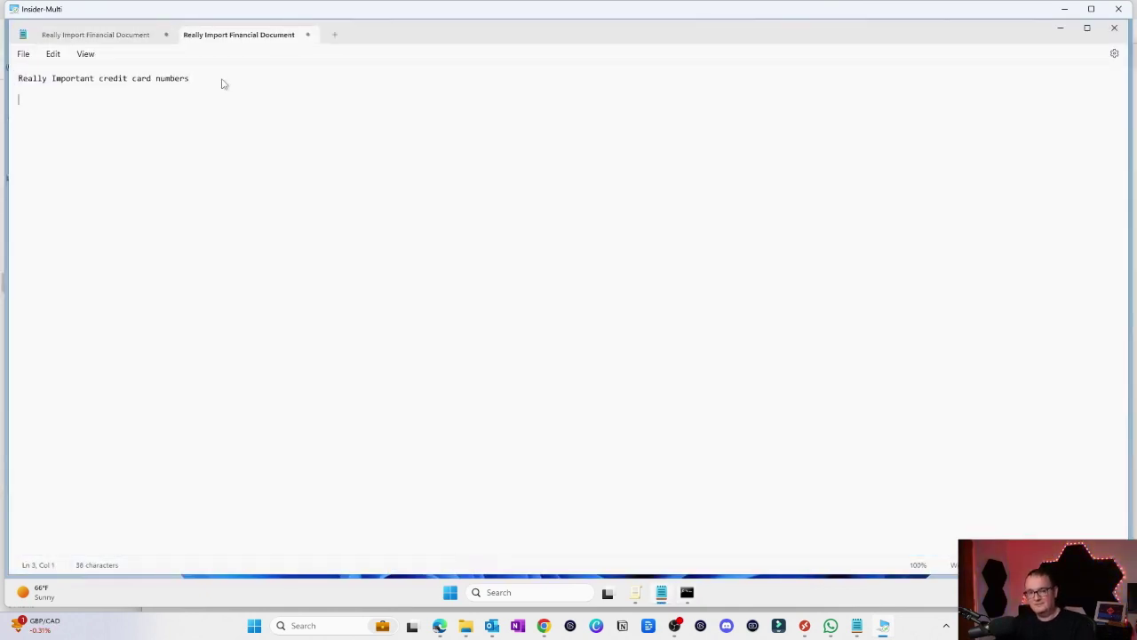
text(111111111111111111111)
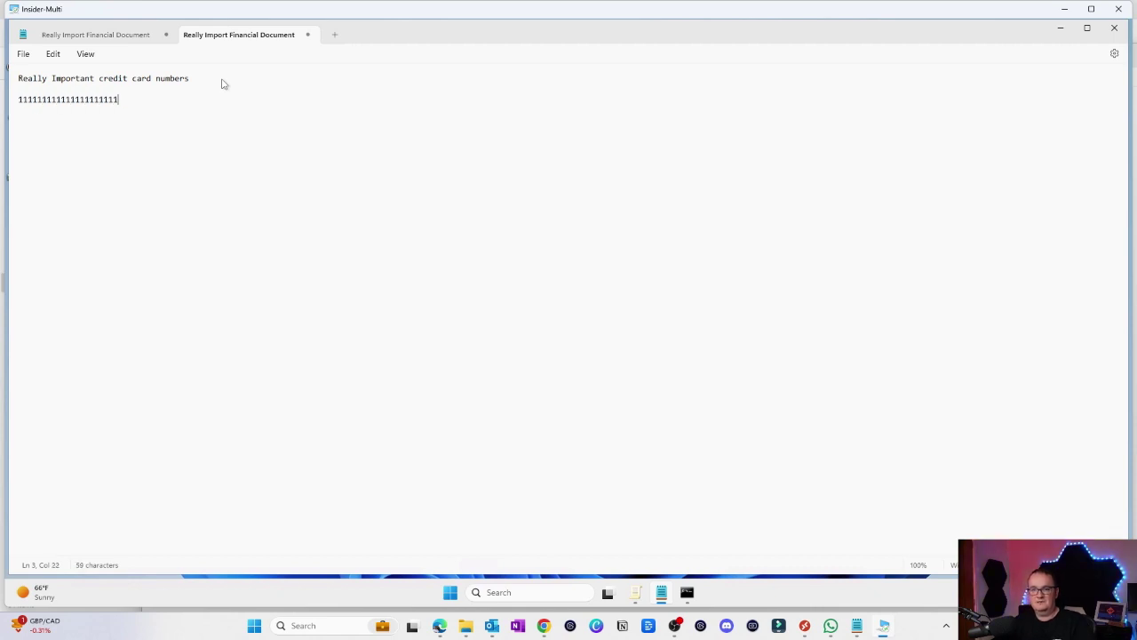
Copy the dummy card number from the session host's document and paste it twice into the local computer's Notepad document
drag(118, 99, 18, 89)
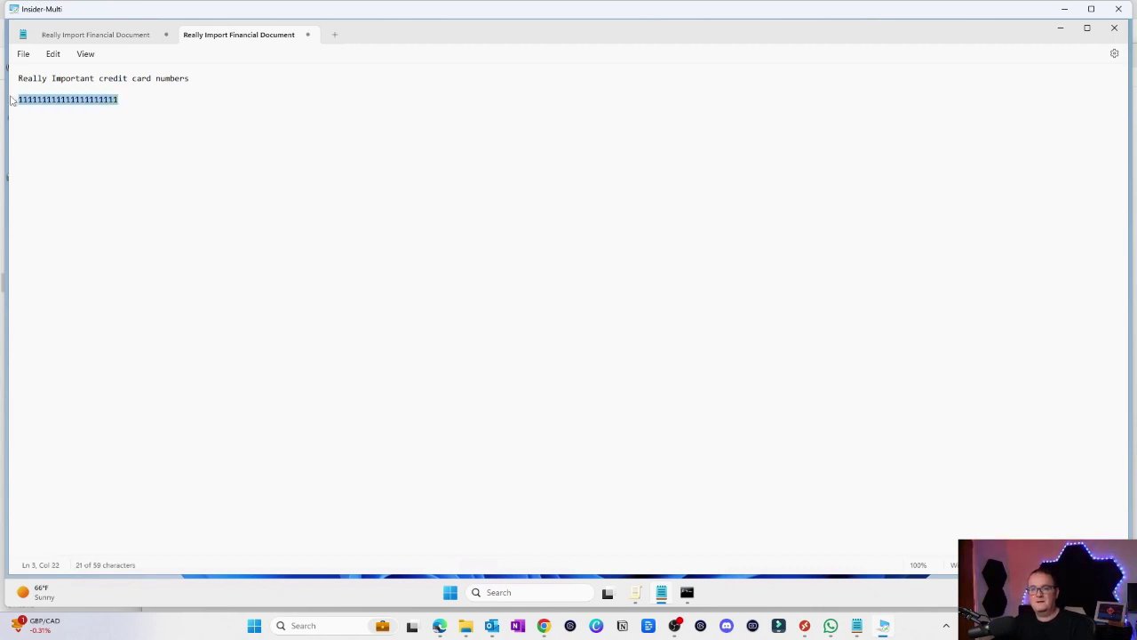
right_click(55, 100)
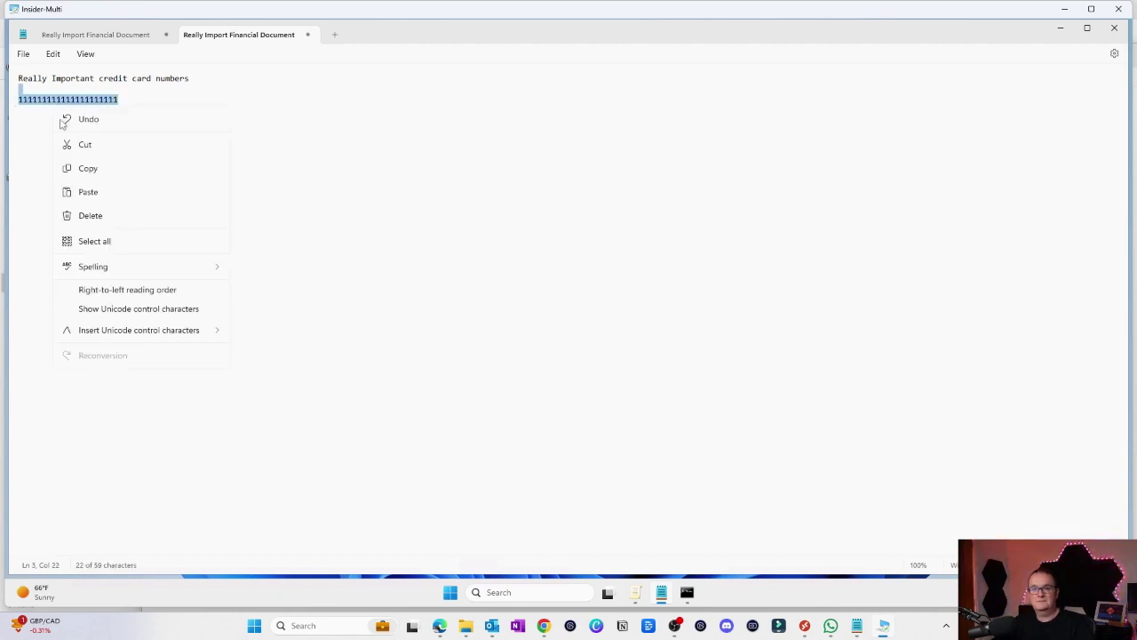
click(67, 168)
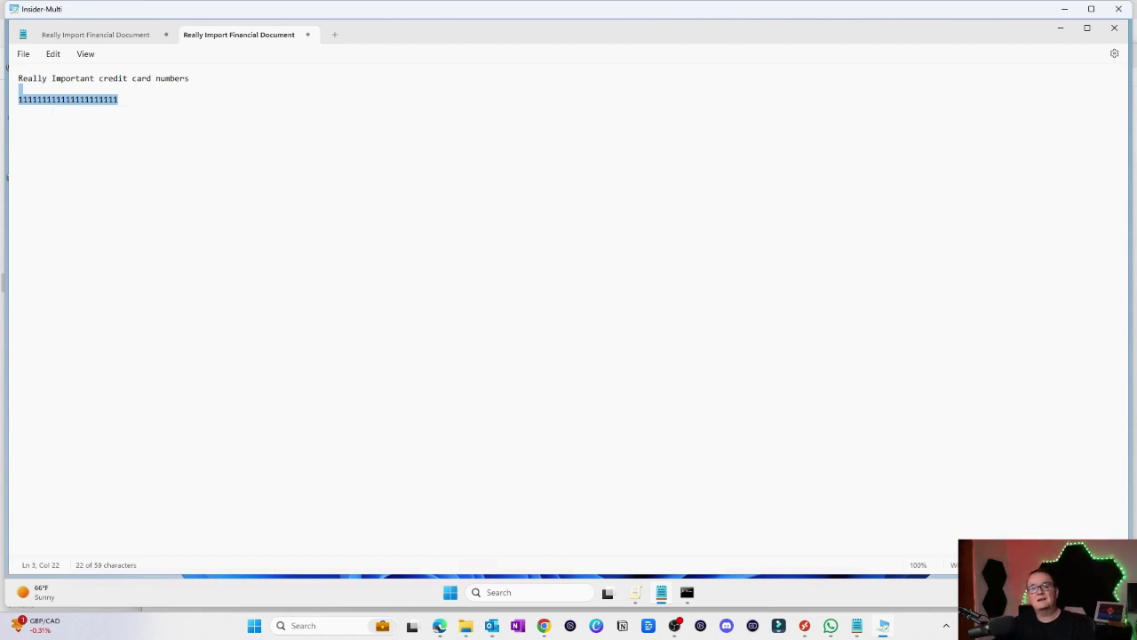
mouse_move(857, 626)
click(854, 560)
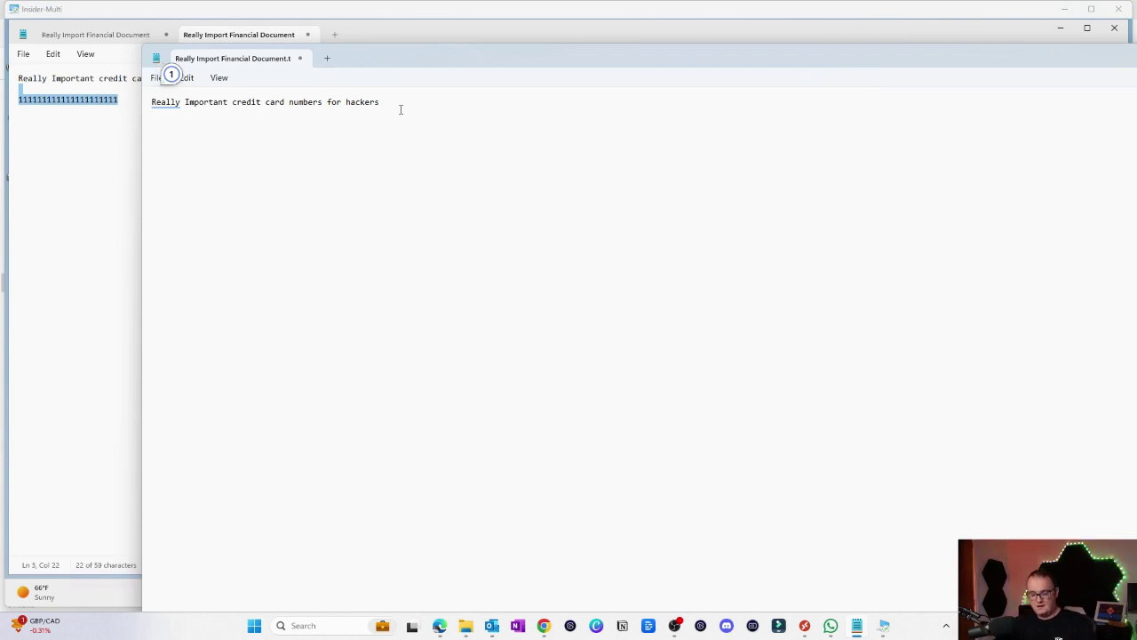
key(ctrl+v)
key(ctrl+v)
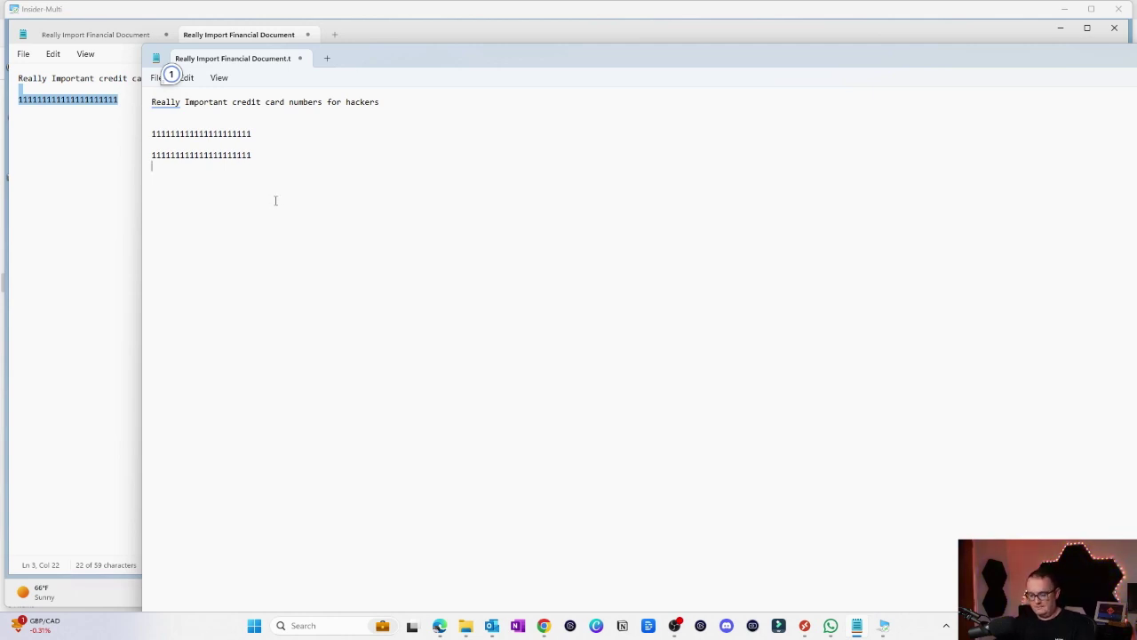
Add a second dummy card number on a new line in the local document and copy it
key(Return)
text(2222222222222222)
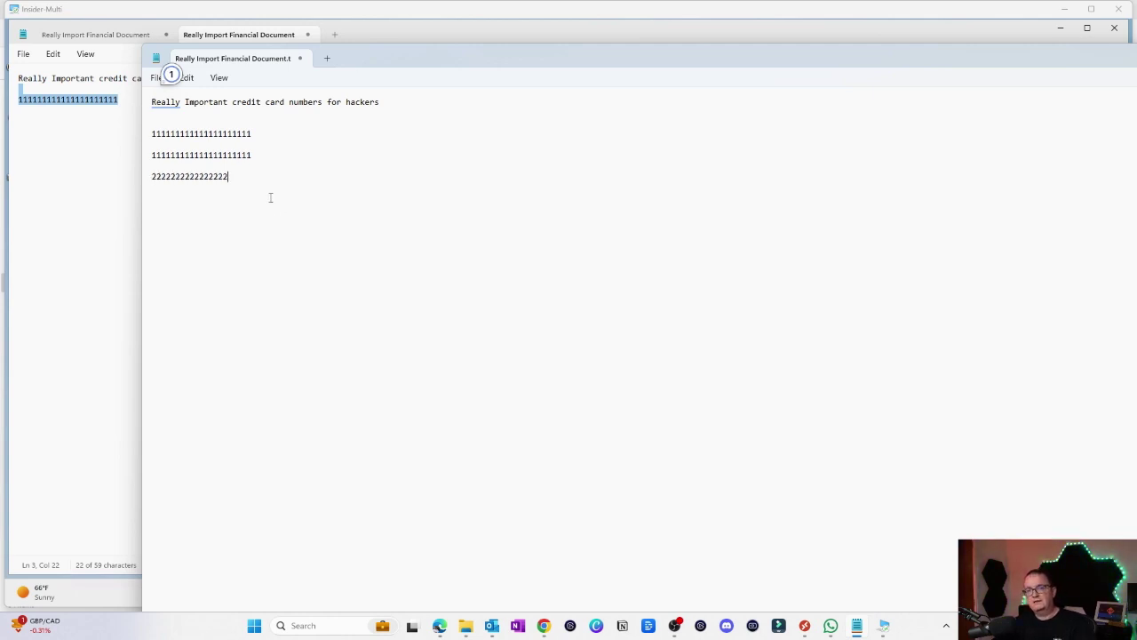
drag(212, 178, 131, 172)
right_click(189, 175)
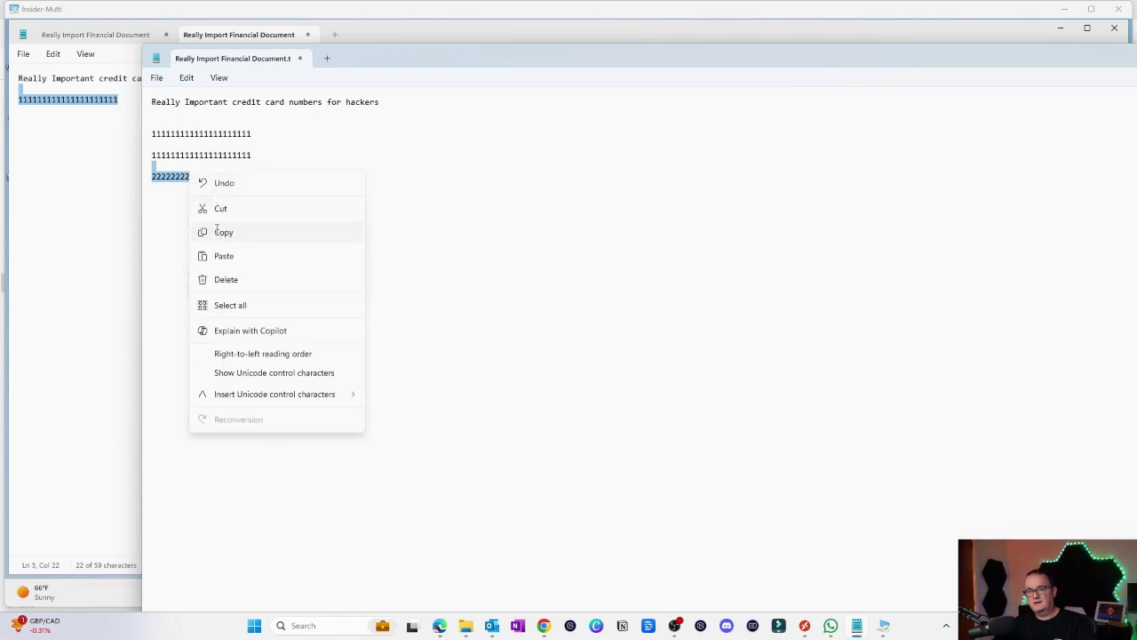
click(220, 232)
Paste the copied card number on a new line below the existing number in the session host's document
click(70, 99)
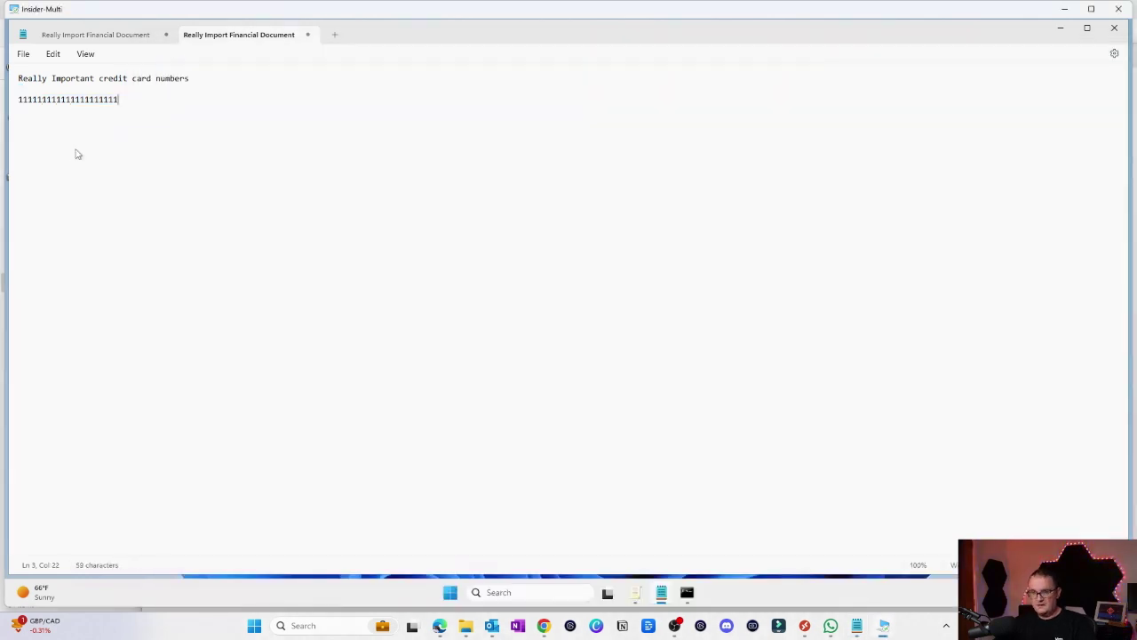
key(Return)
key(Return)
key(Return)
key(ctrl+v)
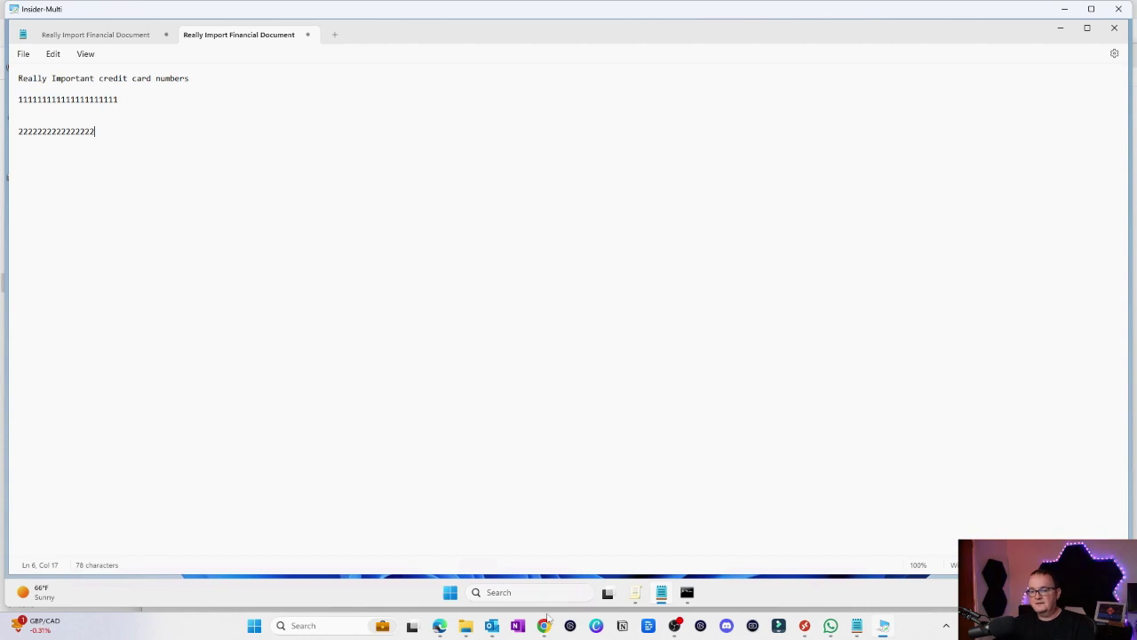
Copy "Really Import Financial Document.txt" from the local Videos folder and return to the remote session
click(473, 626)
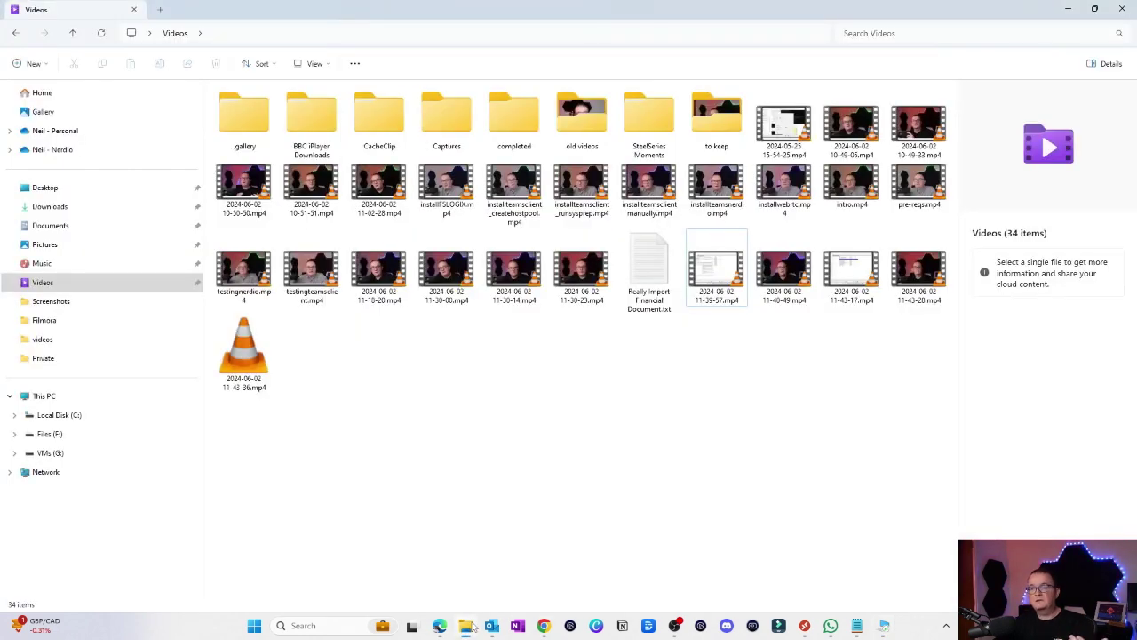
click(650, 264)
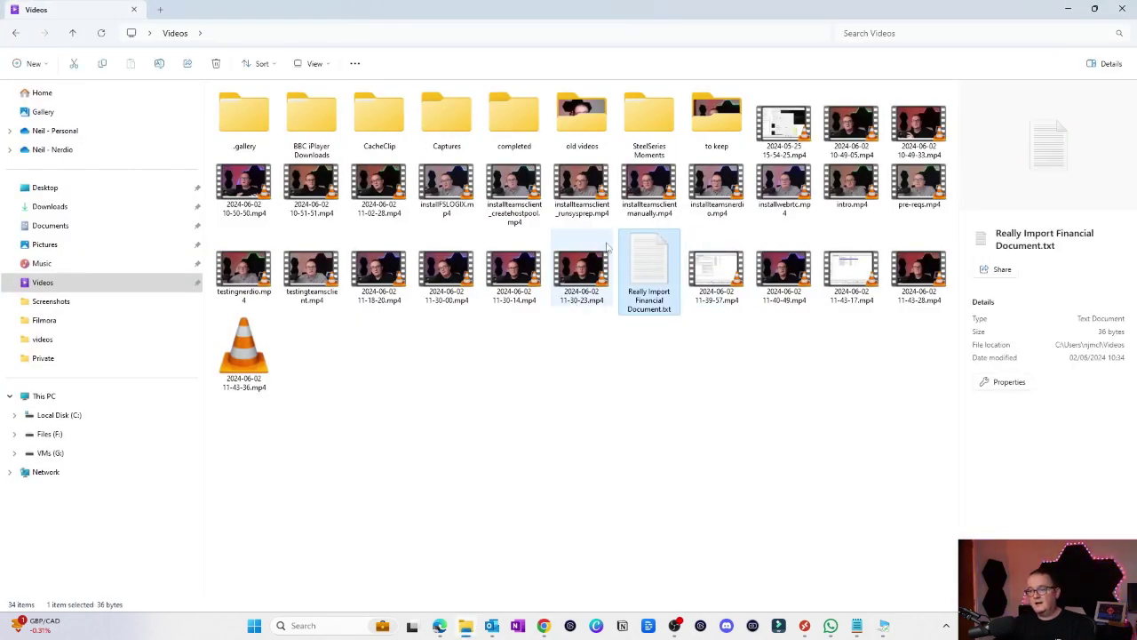
right_click(649, 264)
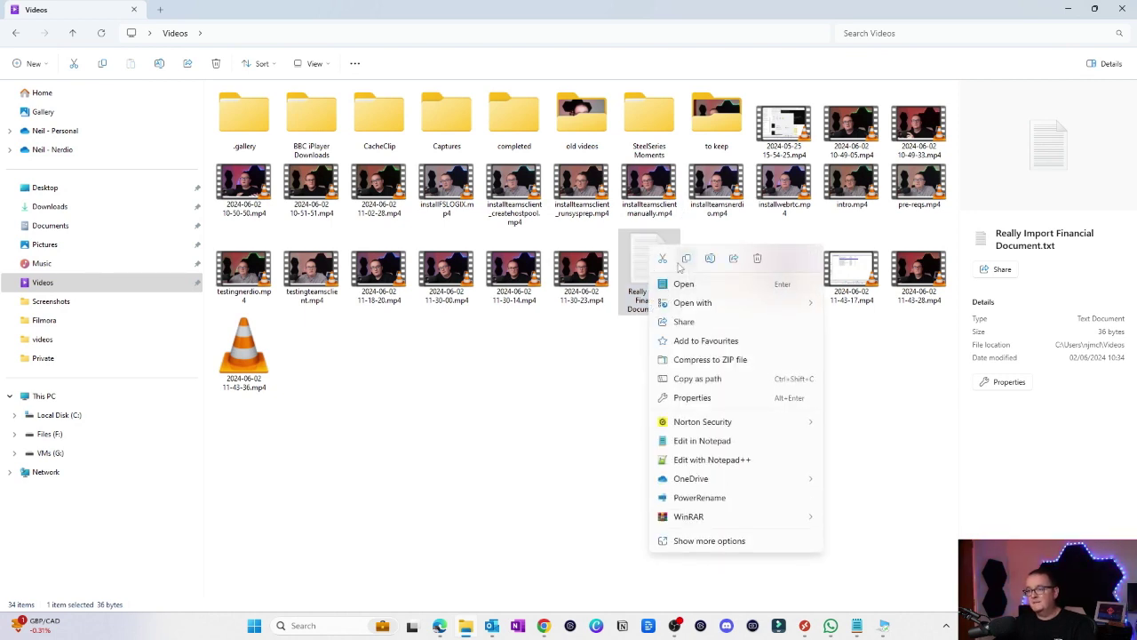
click(680, 263)
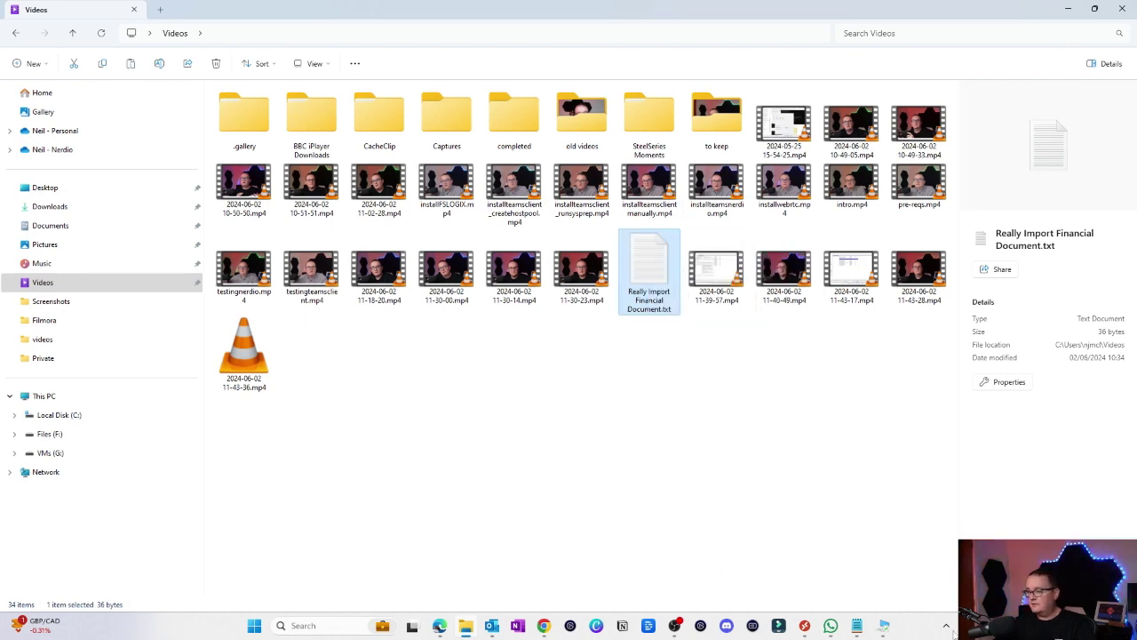
double_click(649, 266)
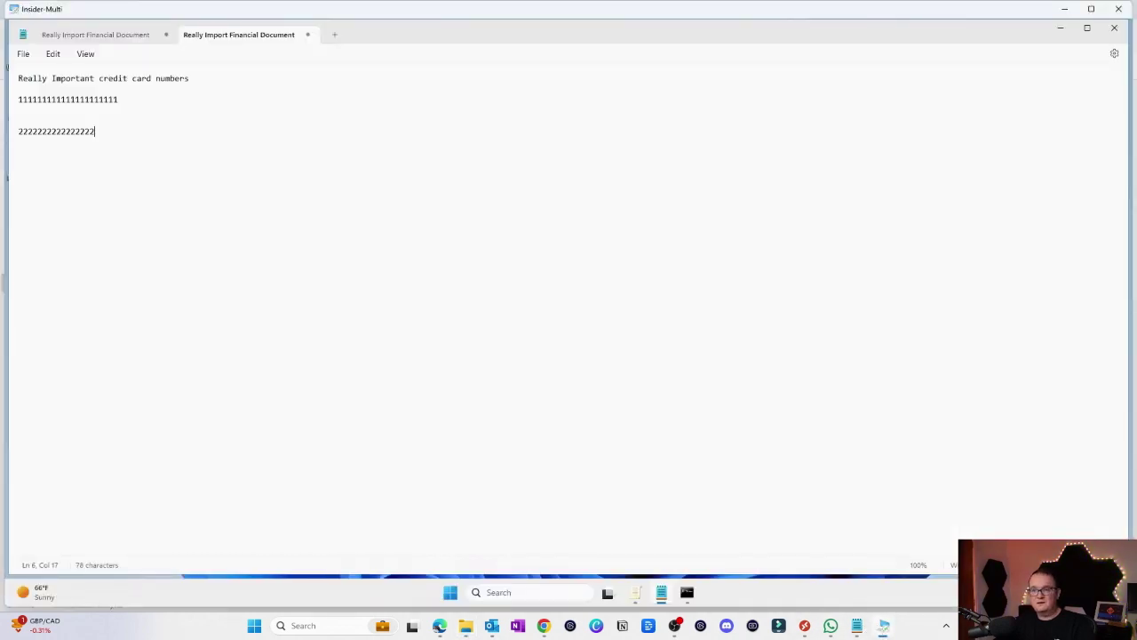
Paste the copied text file onto the session host's desktop, choosing not to copy over the existing file
click(1058, 29)
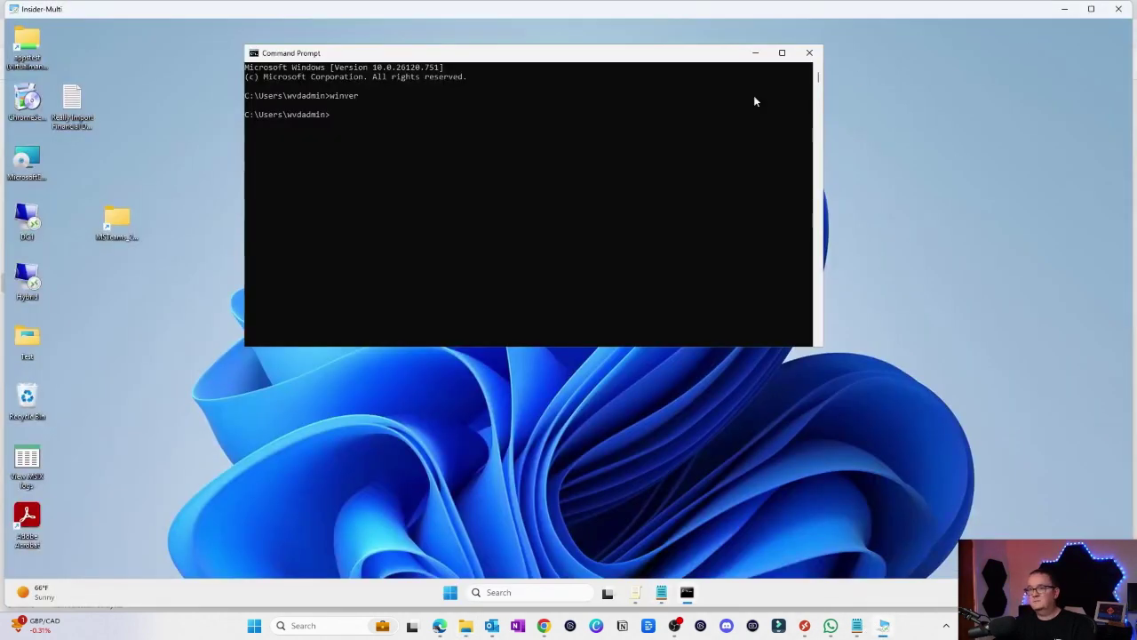
right_click(126, 114)
click(143, 131)
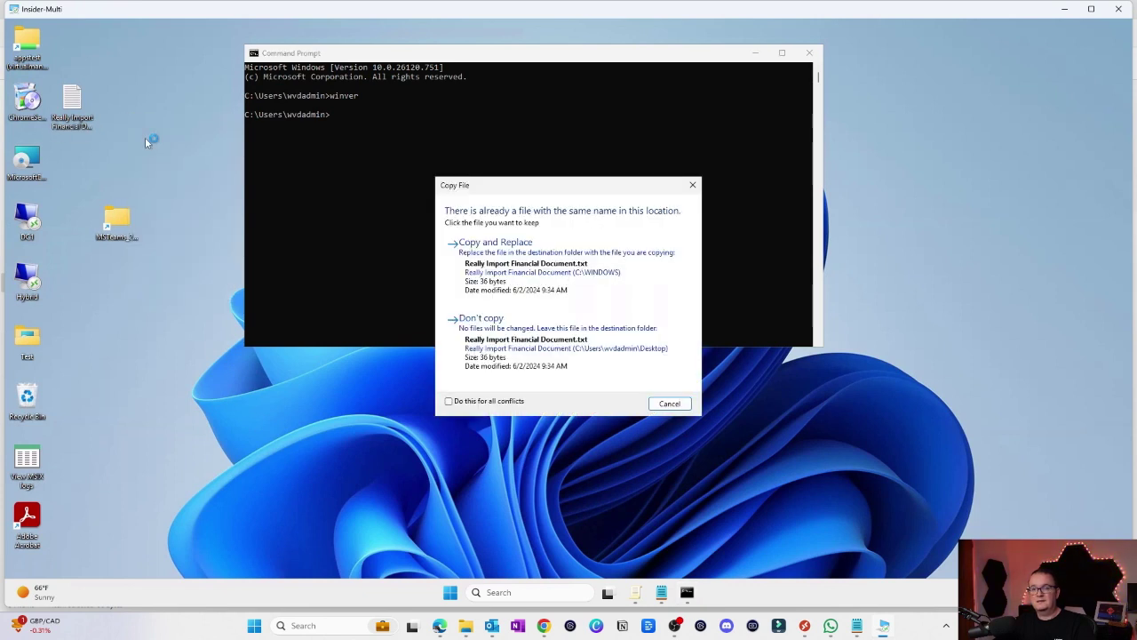
click(529, 329)
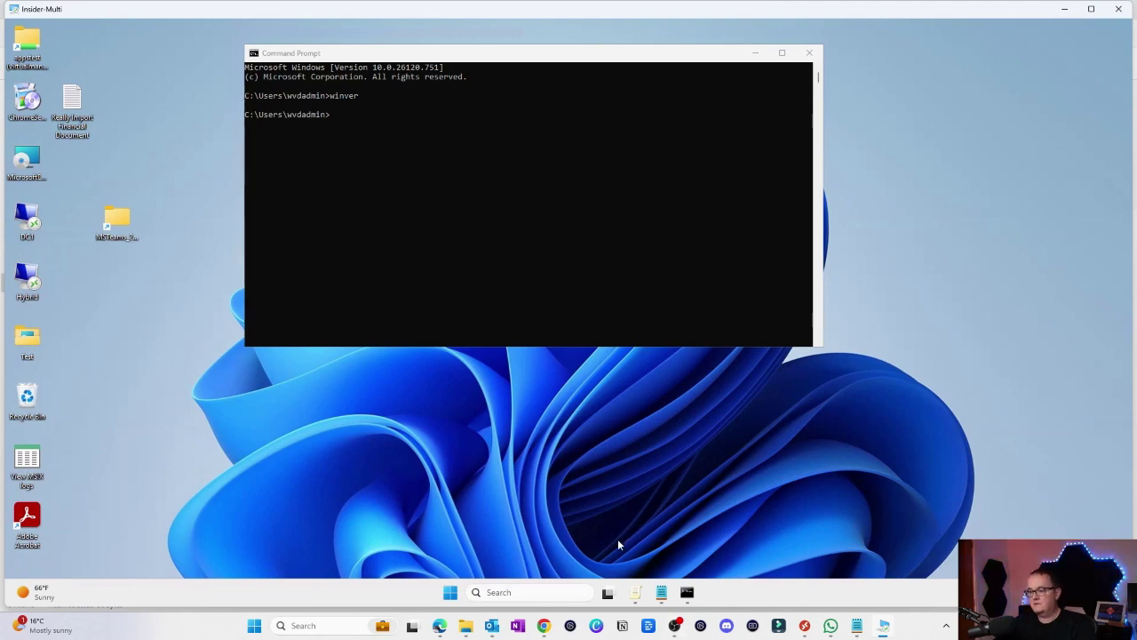
Enable the "Restrict clipboard transfer from client to server" policy with the "Allow plain text" option and apply it
click(634, 592)
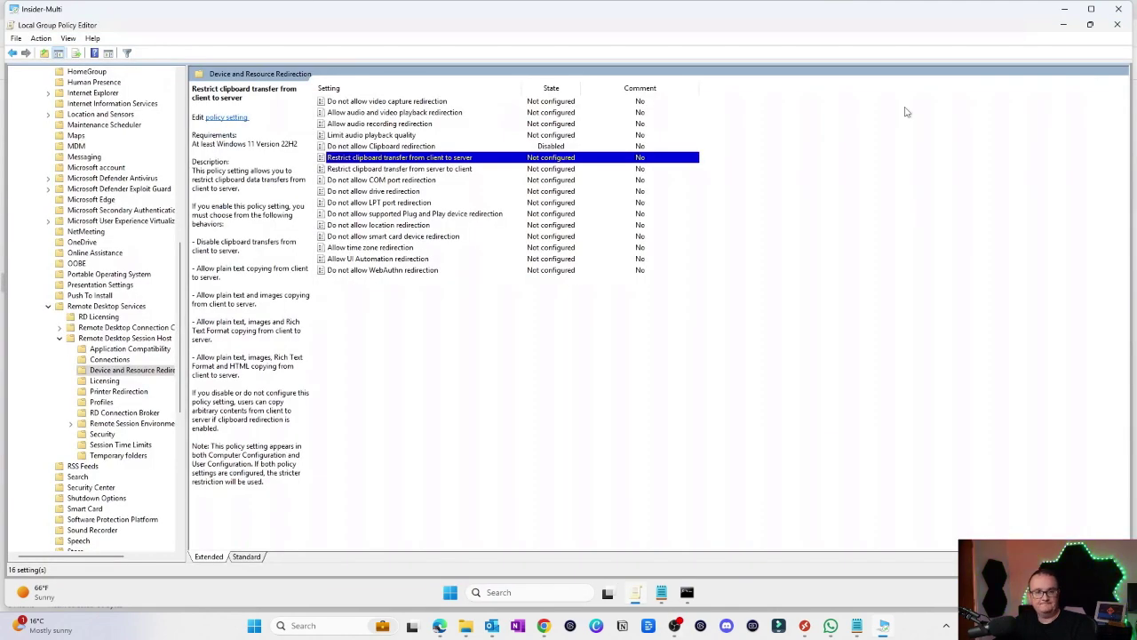
double_click(352, 160)
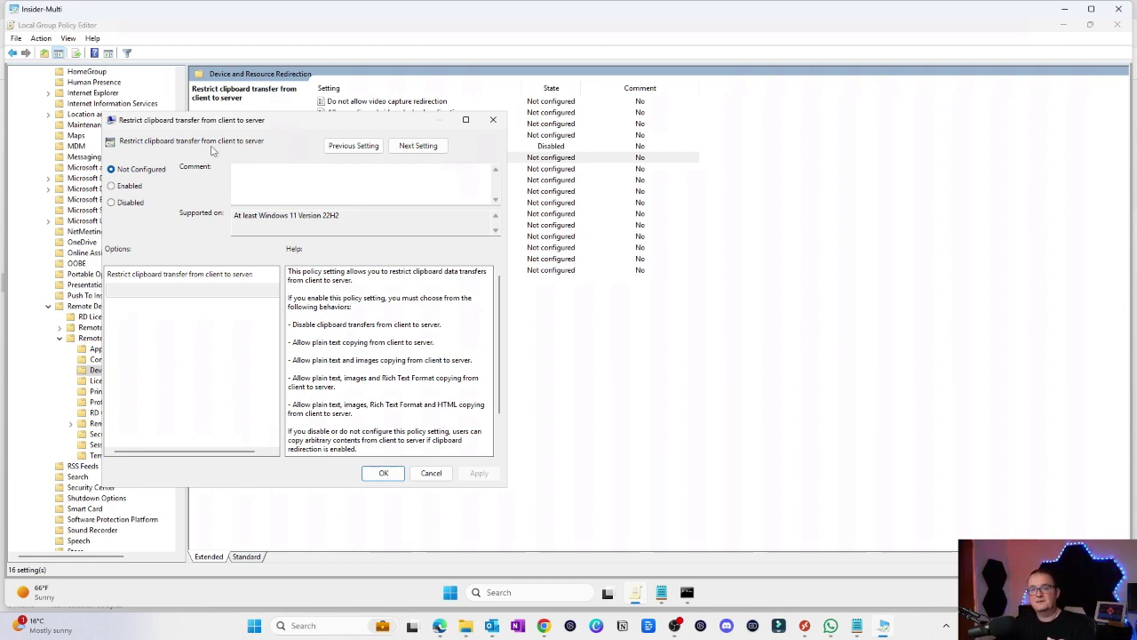
click(131, 187)
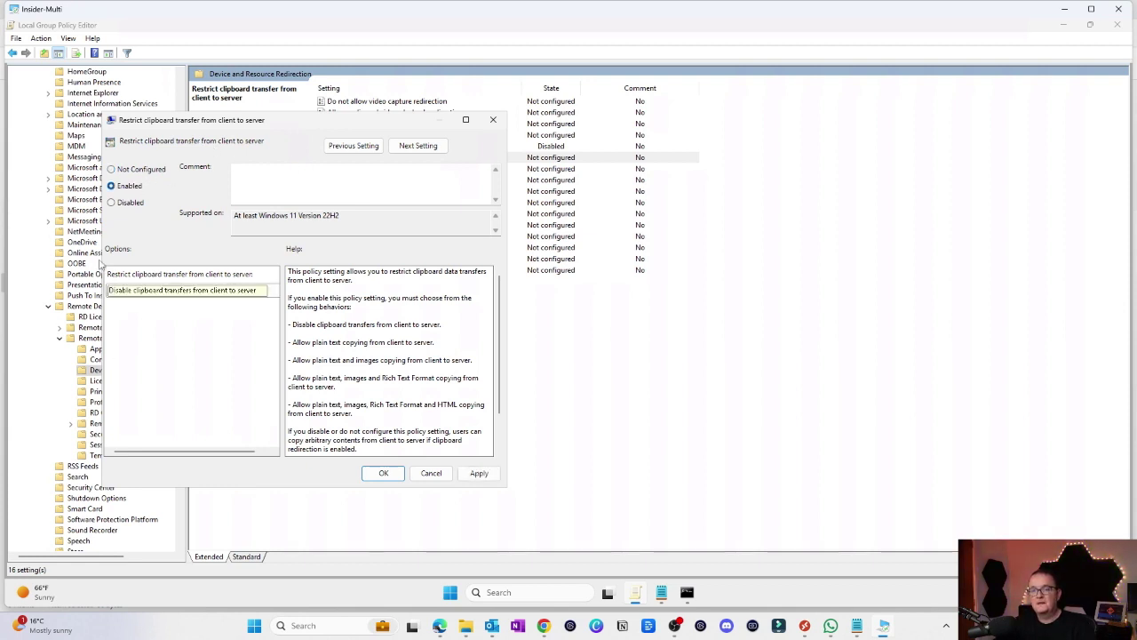
click(244, 291)
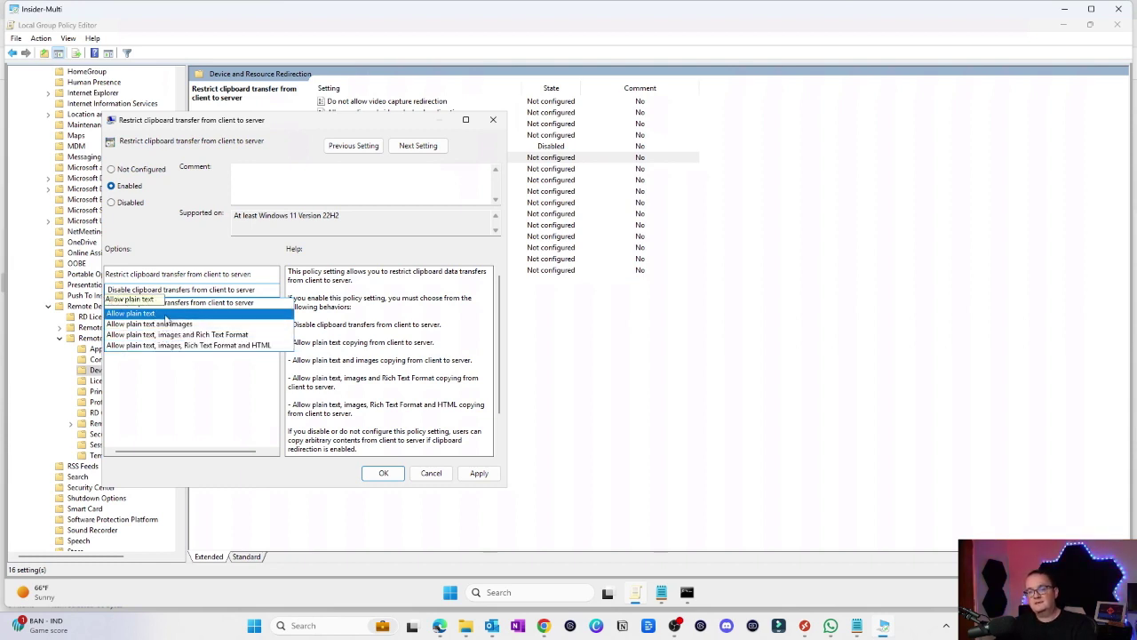
click(165, 313)
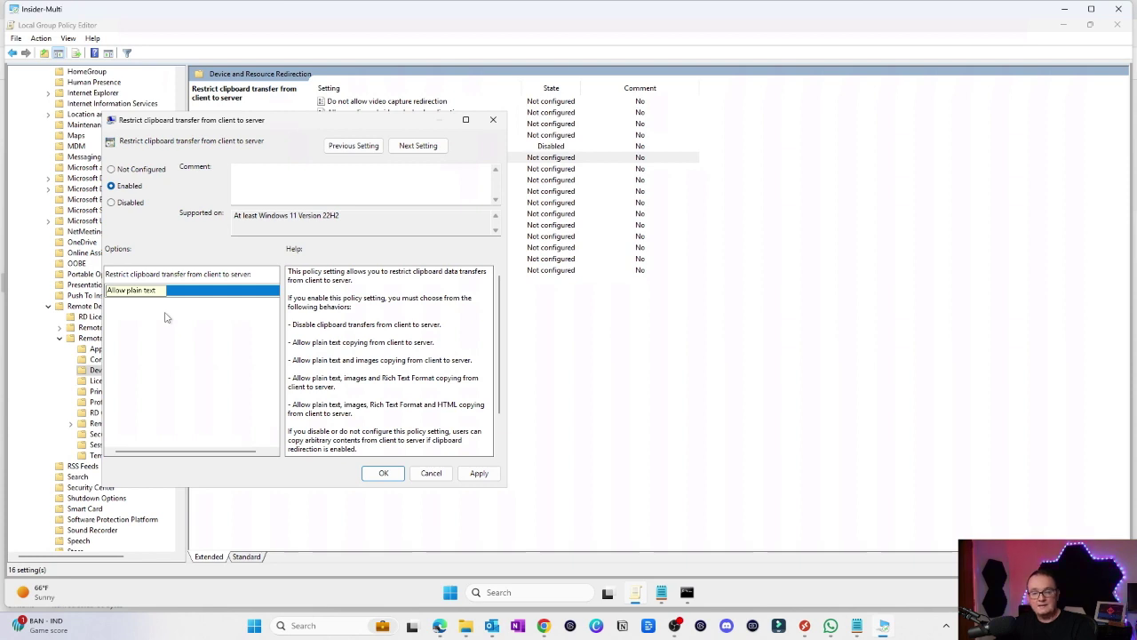
click(477, 472)
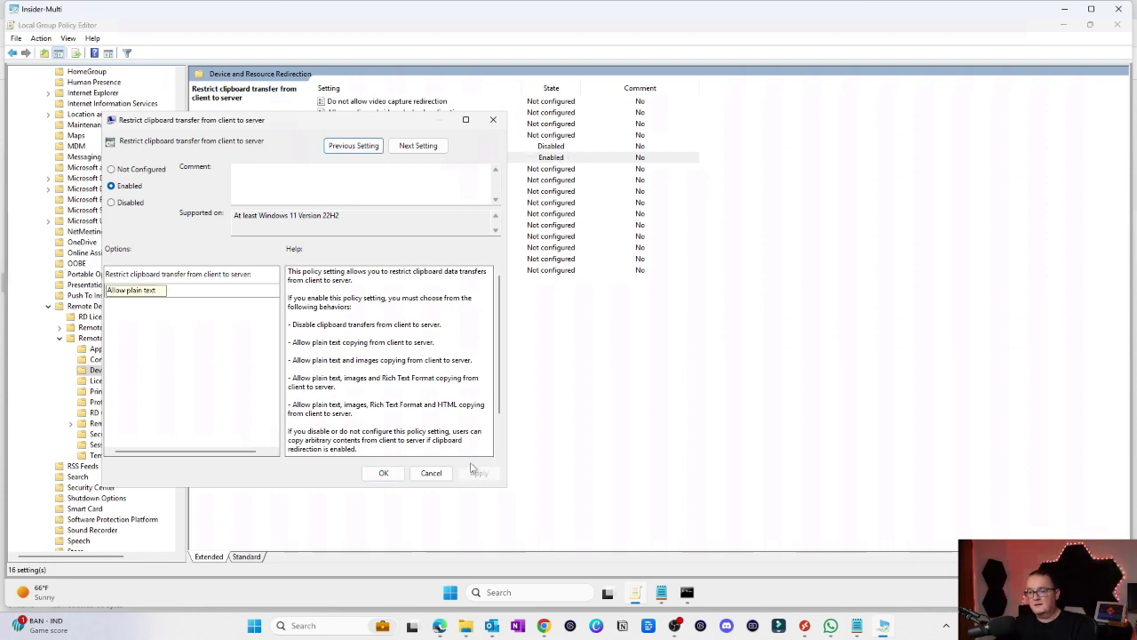
click(388, 474)
Enable the "Restrict clipboard transfer from server to client" policy with "Disable clipboard transfers from server to client" and apply it
double_click(374, 174)
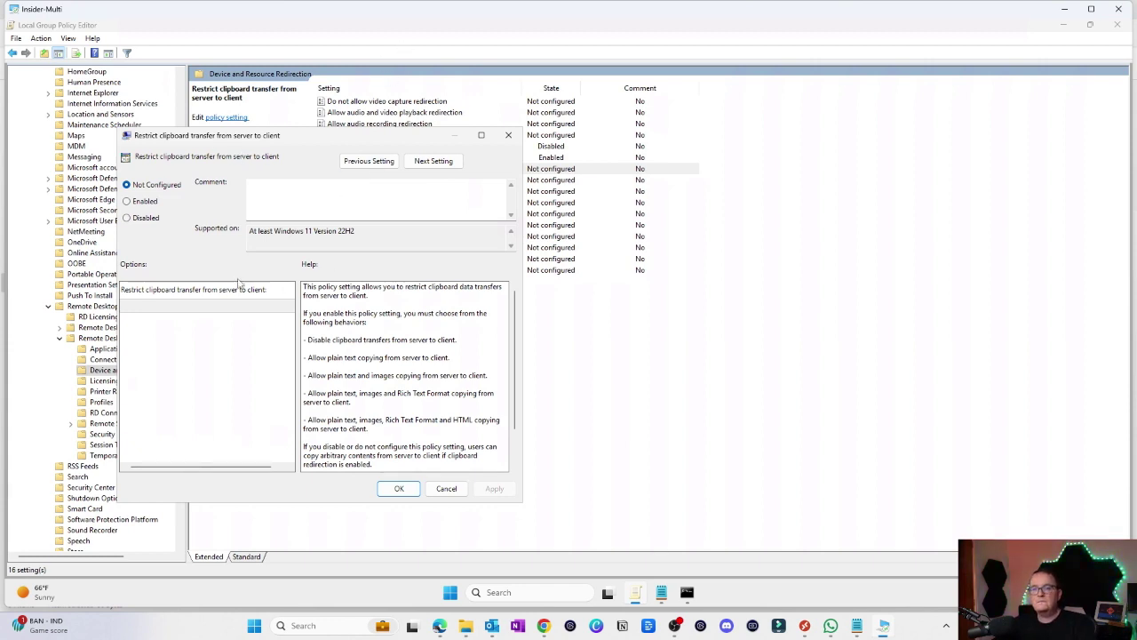
click(139, 202)
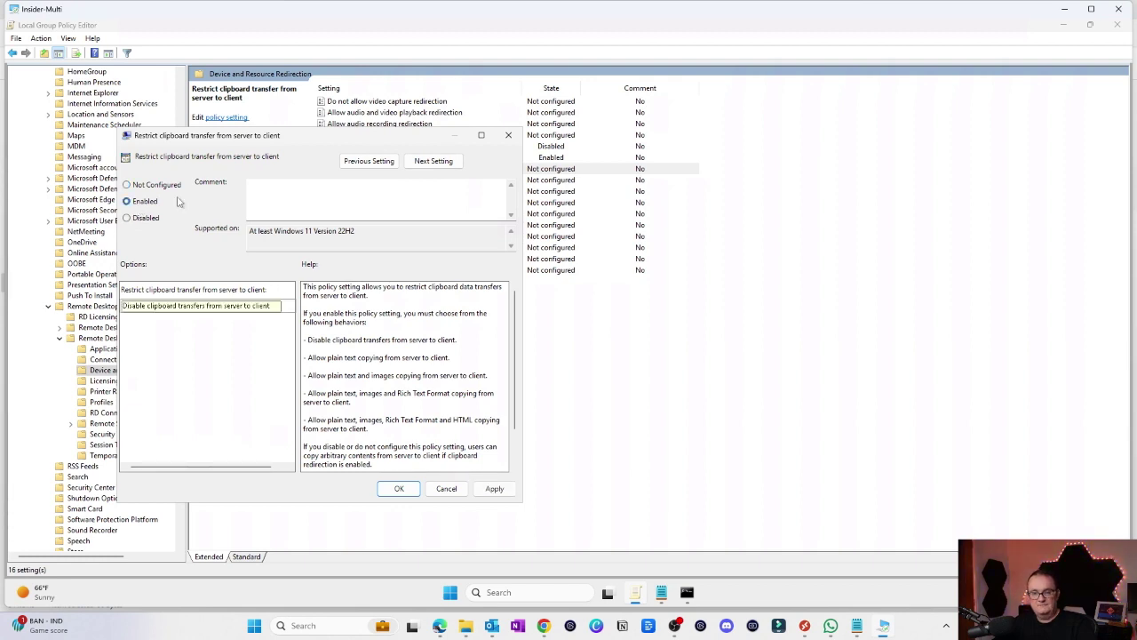
click(137, 307)
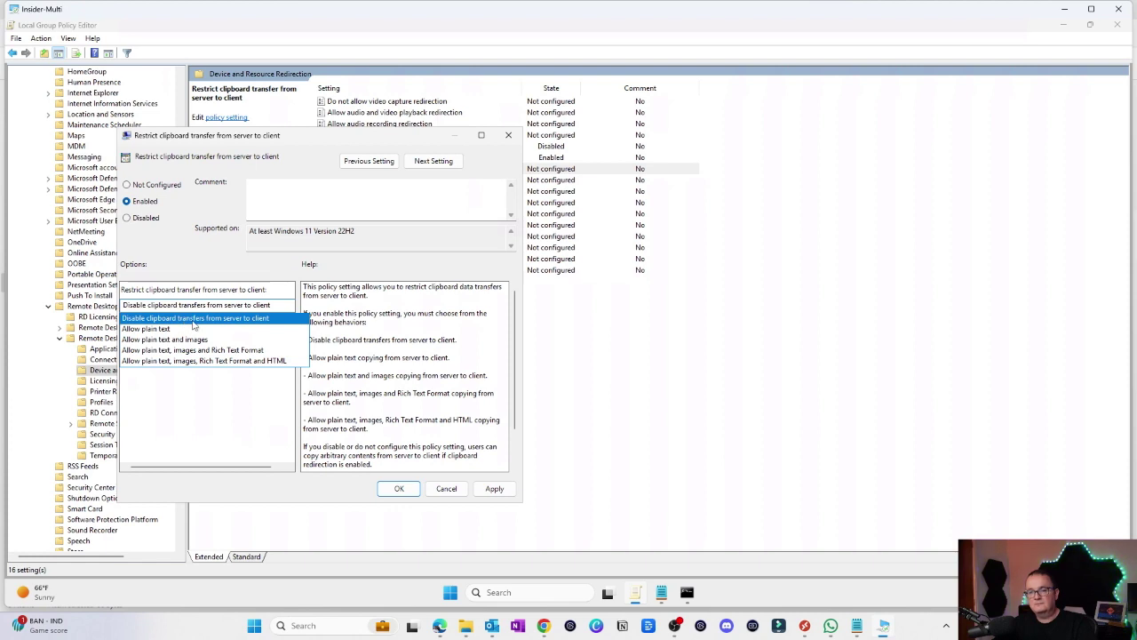
click(221, 318)
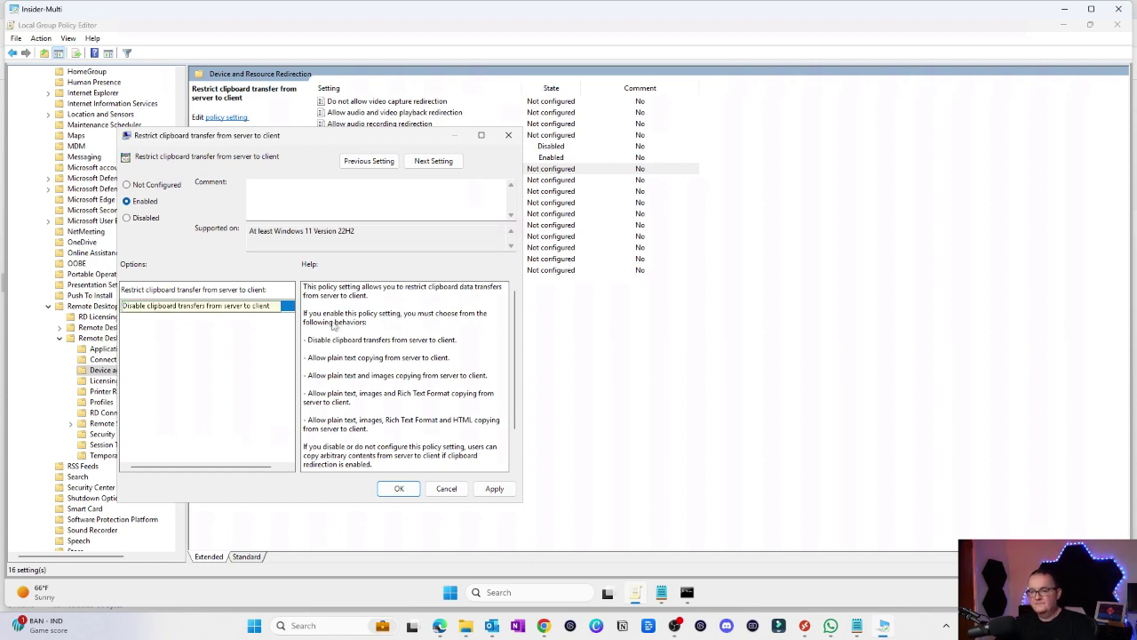
click(235, 307)
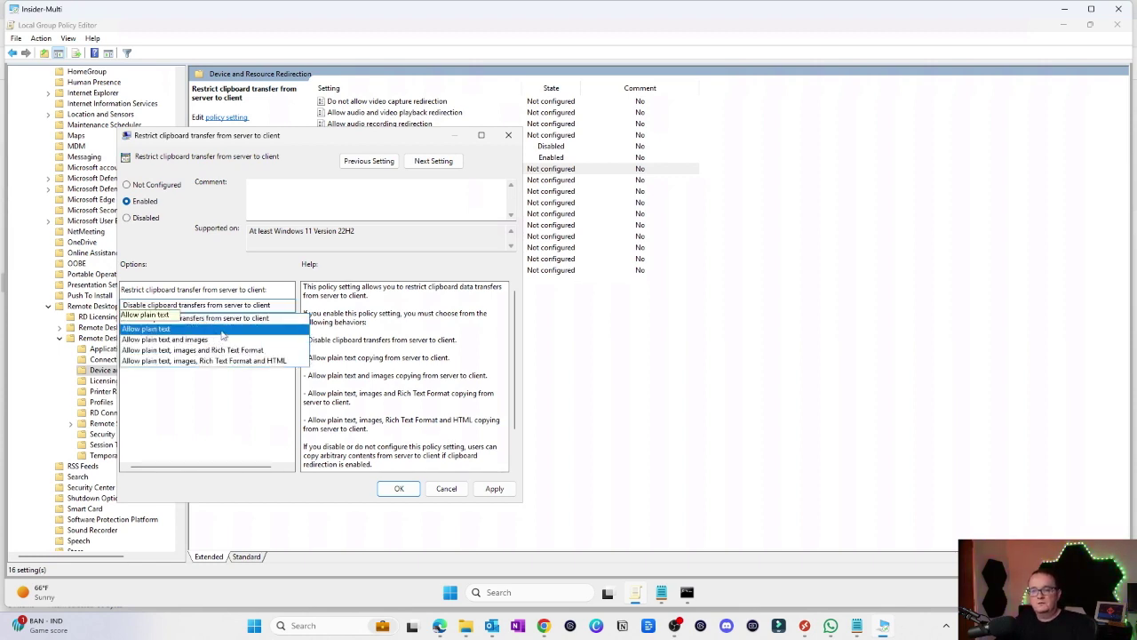
click(181, 304)
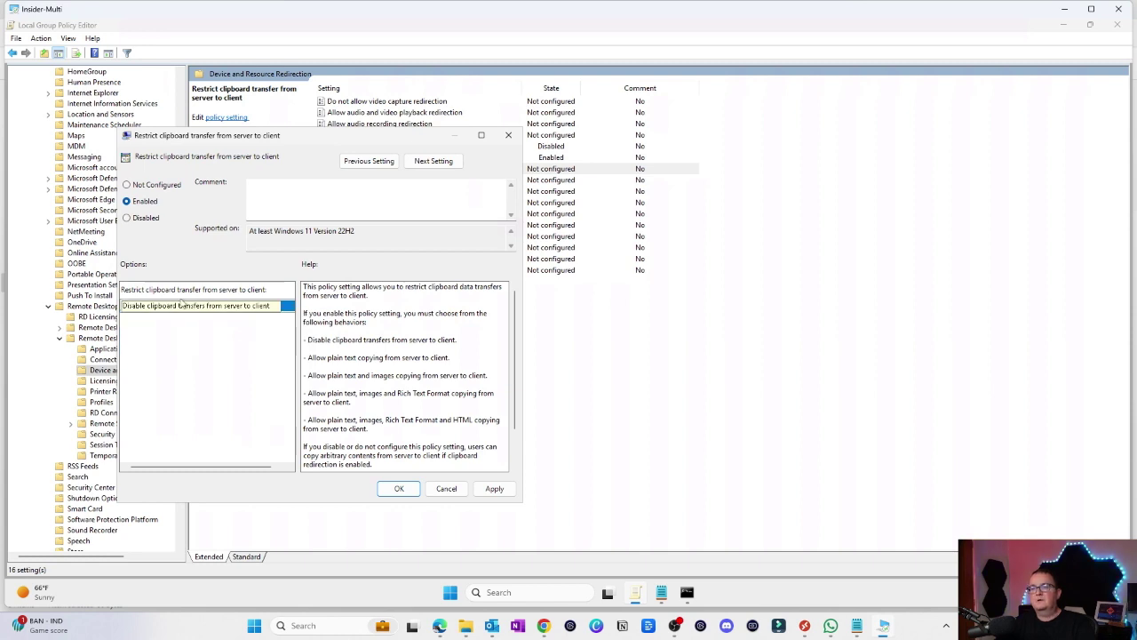
click(496, 488)
click(399, 489)
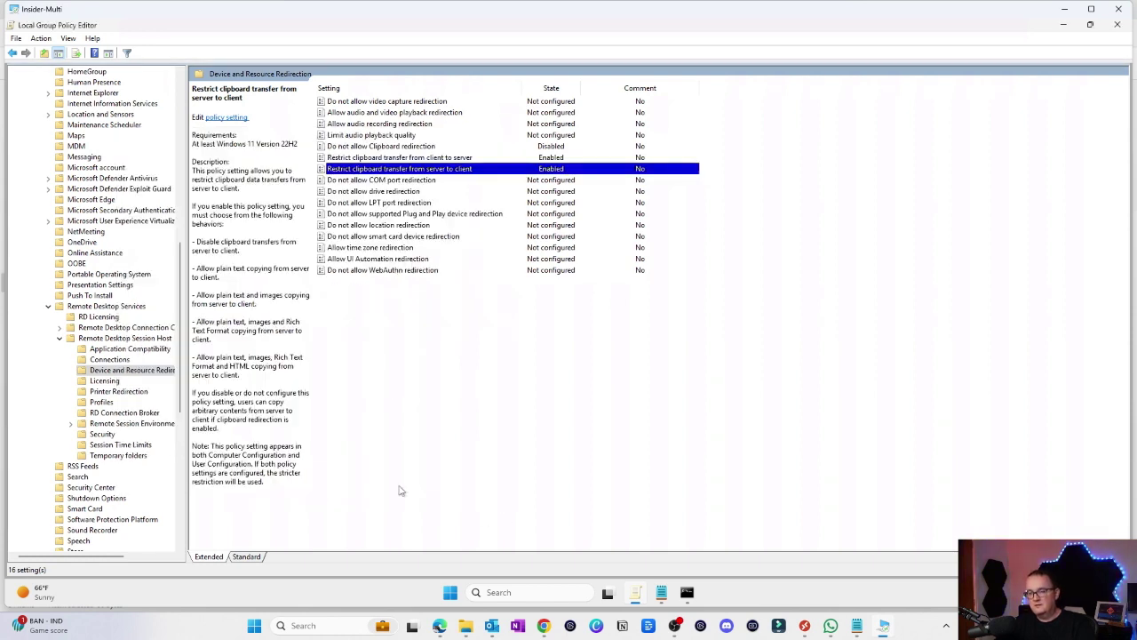
Exit the Local Group Policy Editor and end the remote session with the logoff command in Command Prompt
click(17, 40)
click(34, 71)
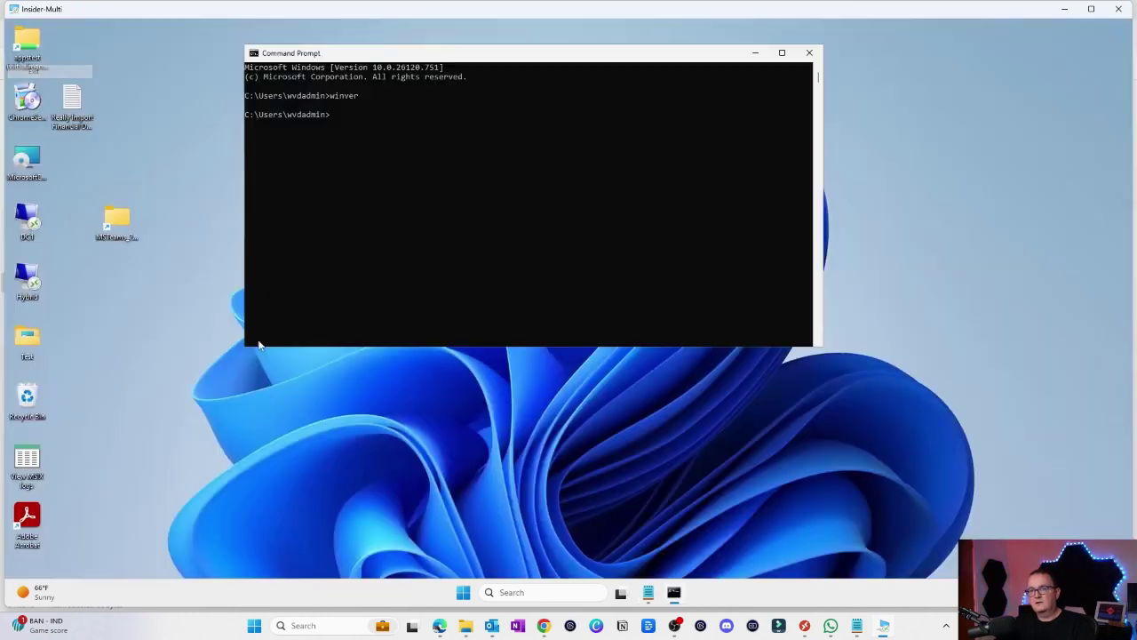
click(374, 231)
text(logoff)
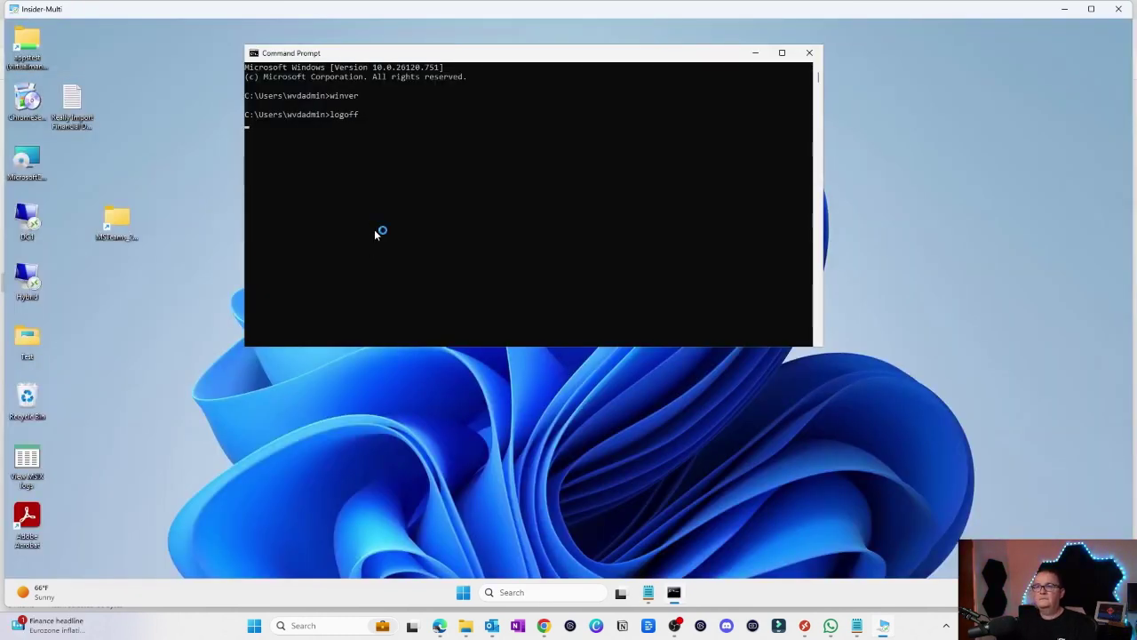
key(Return)
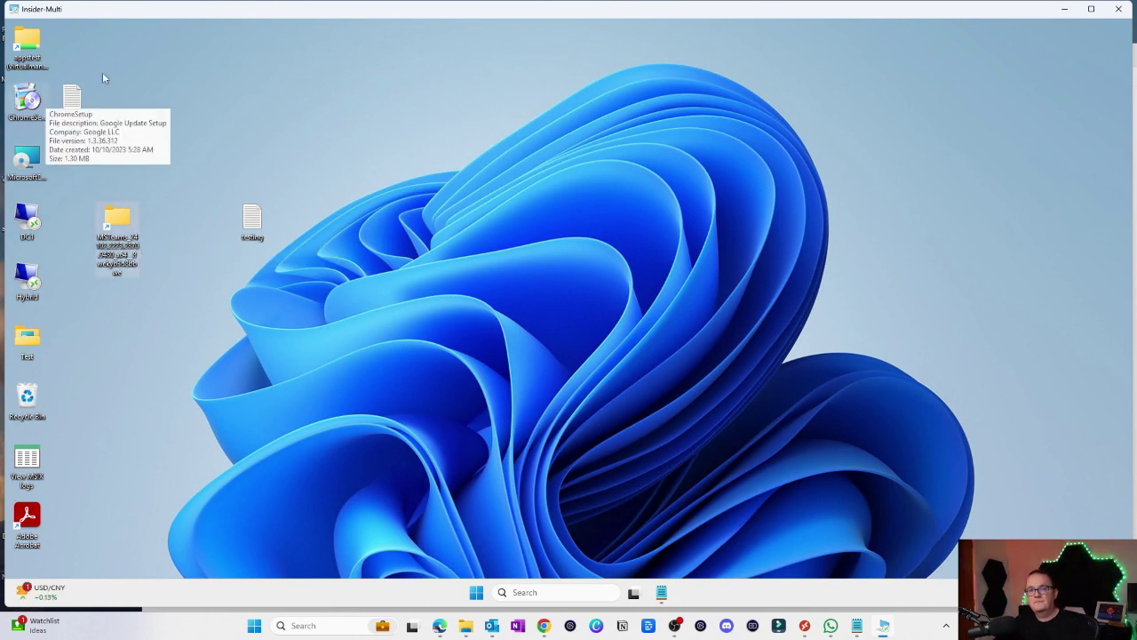
Open the "Really Import Financial Document" file on the session host's desktop and add a dummy card number on a new line
click(71, 103)
double_click(71, 103)
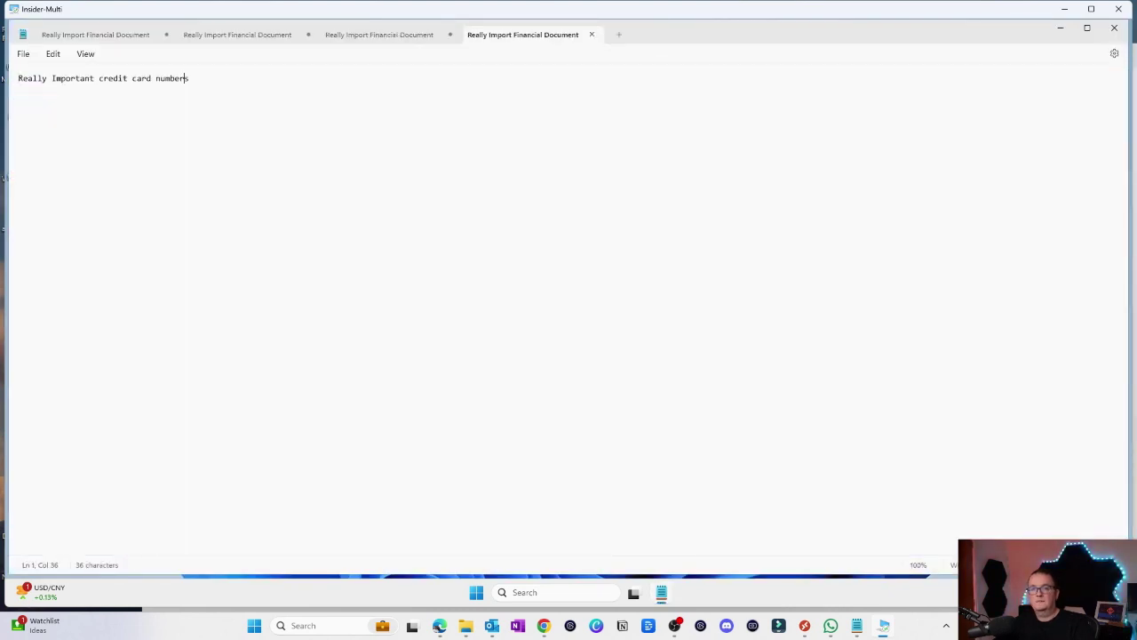
click(189, 78)
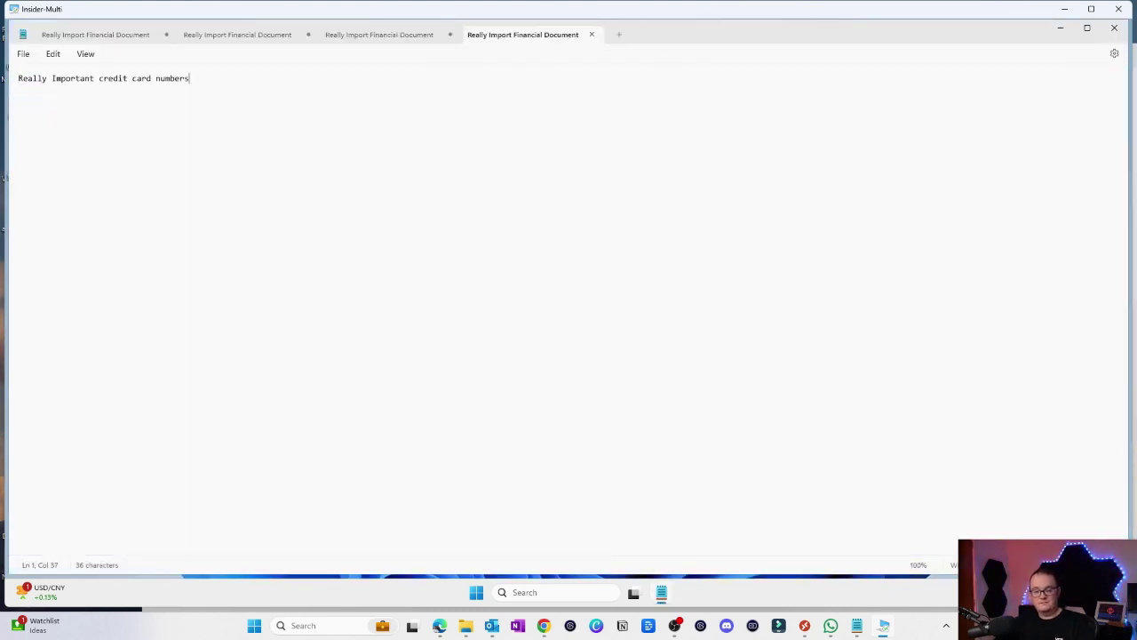
key(Return)
text(111111111)
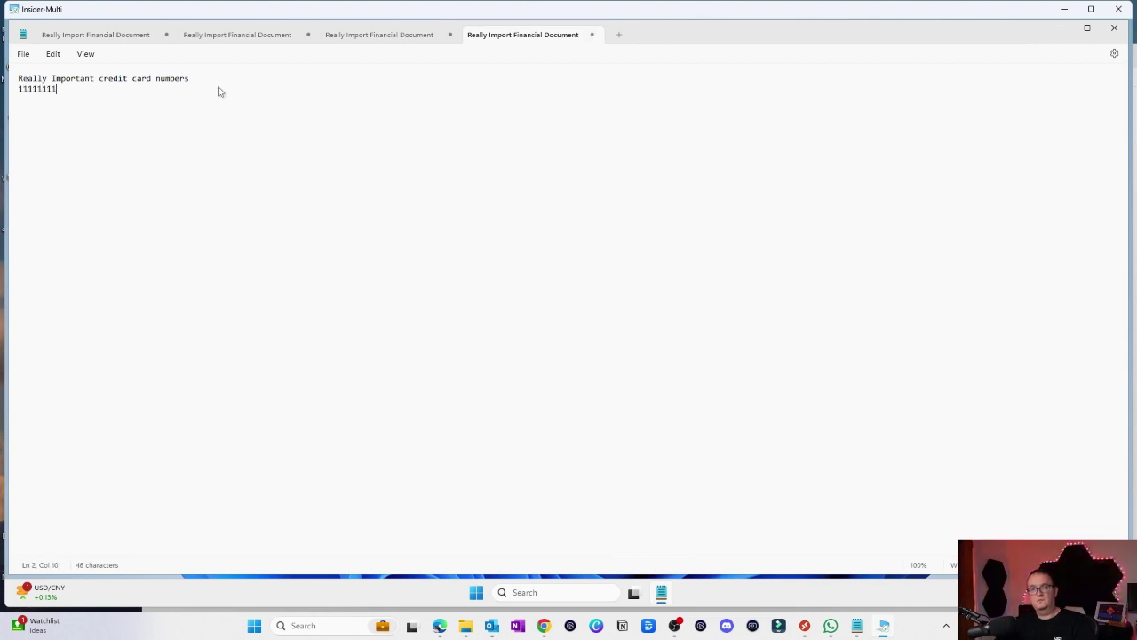
text(11)
Copy the dummy card number from the second line of the session host's document
drag(71, 89, 14, 98)
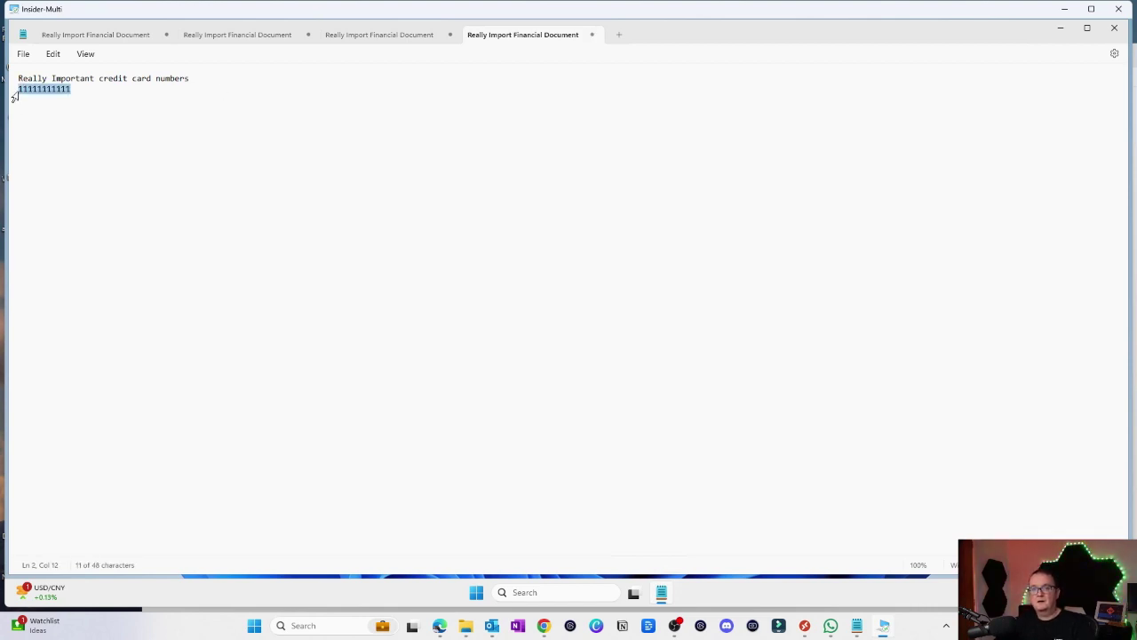
right_click(40, 94)
click(76, 154)
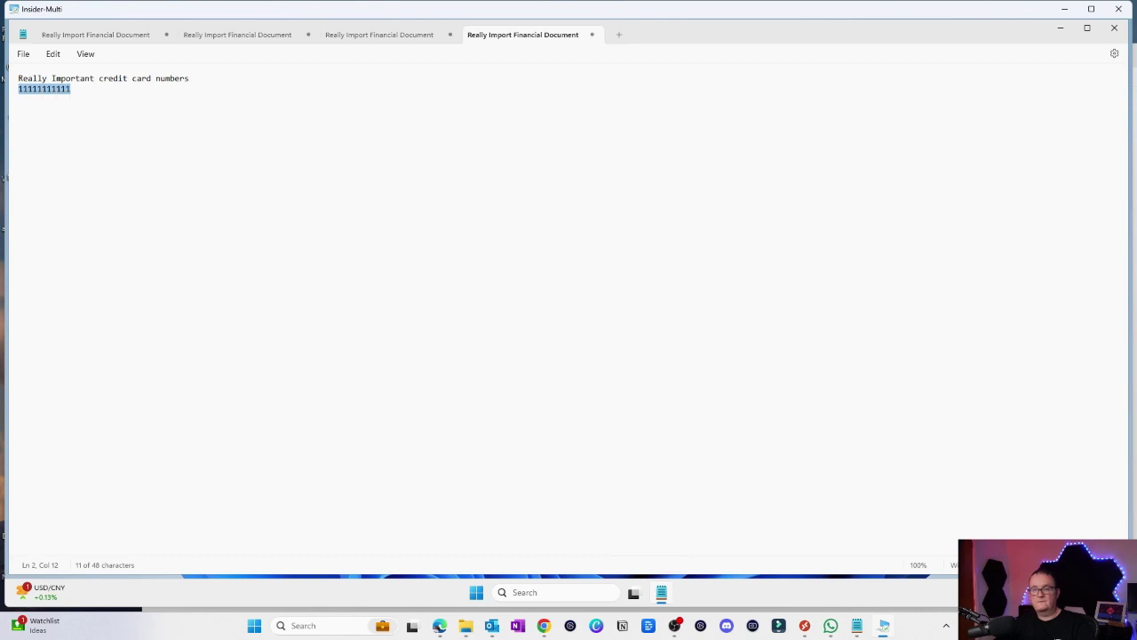
Clear all text from the local computer's Notepad document and try to paste the copied card number there
mouse_move(880, 625)
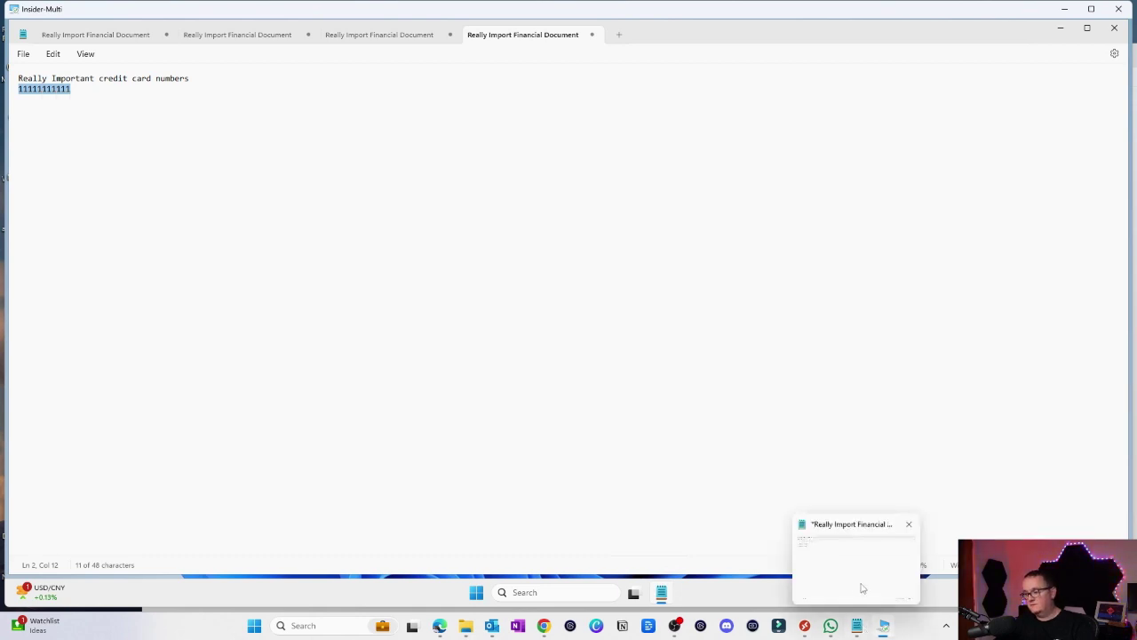
click(860, 587)
drag(258, 158, 131, 112)
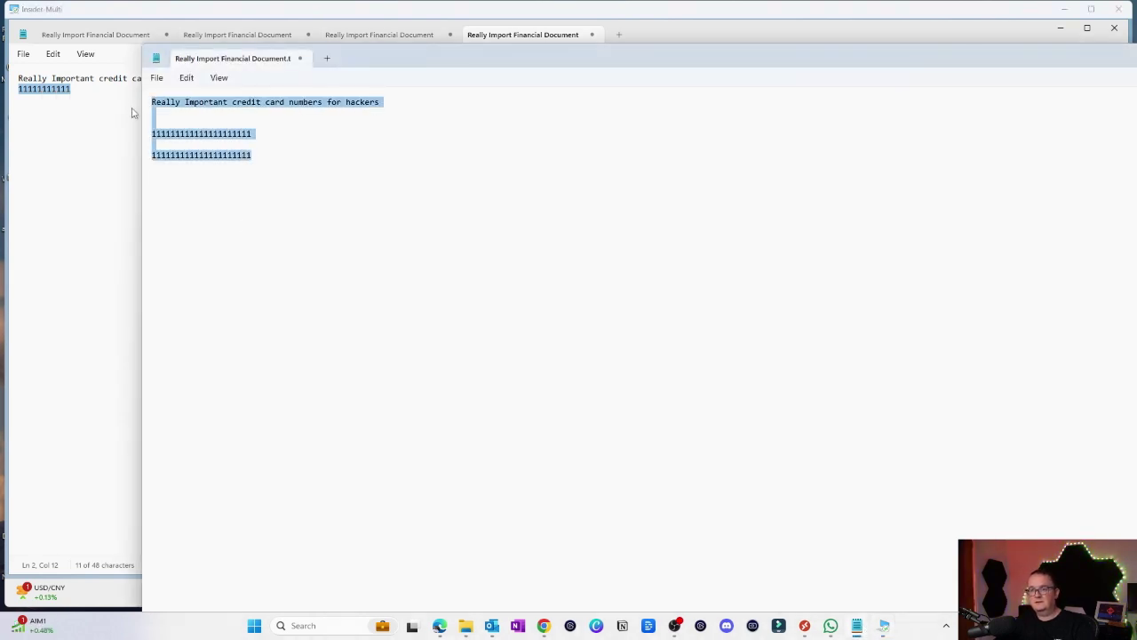
key(Delete)
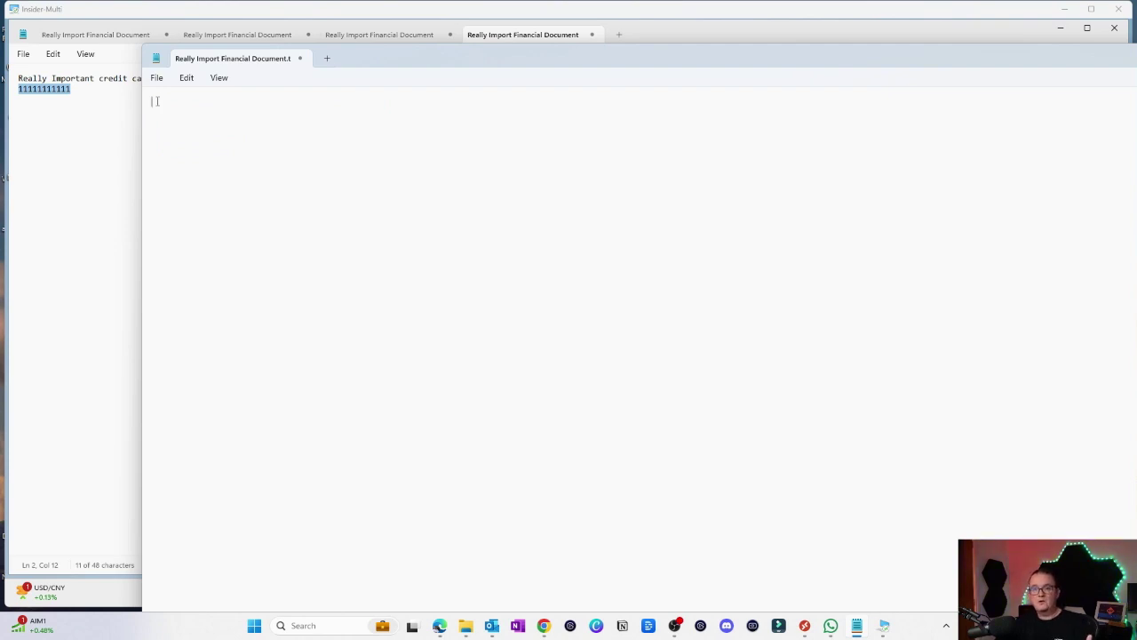
right_click(164, 98)
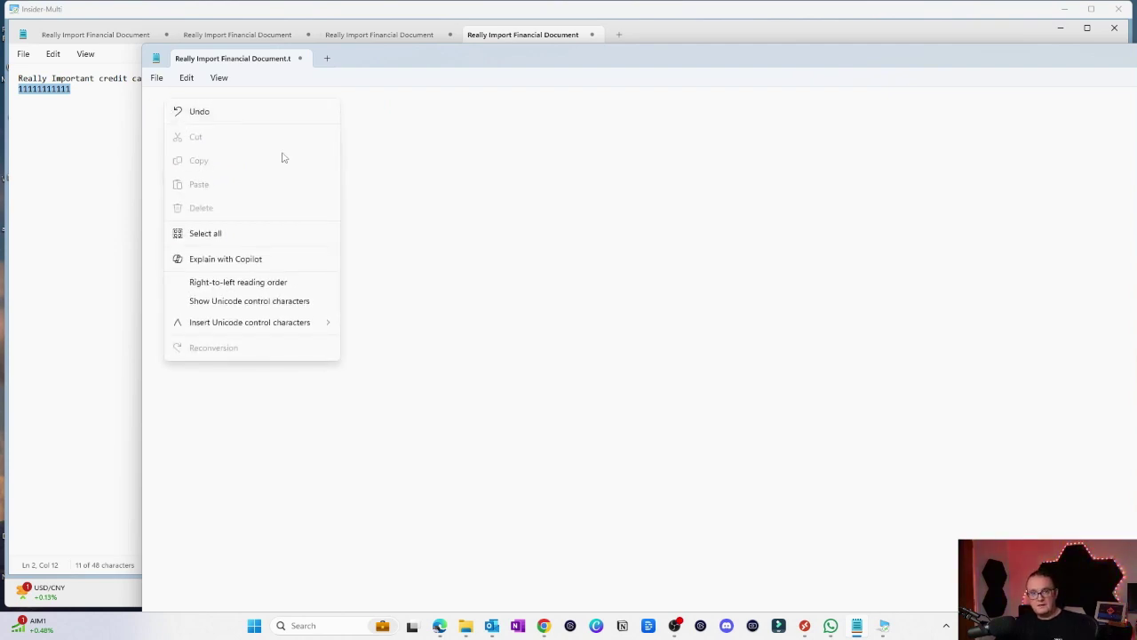
click(362, 151)
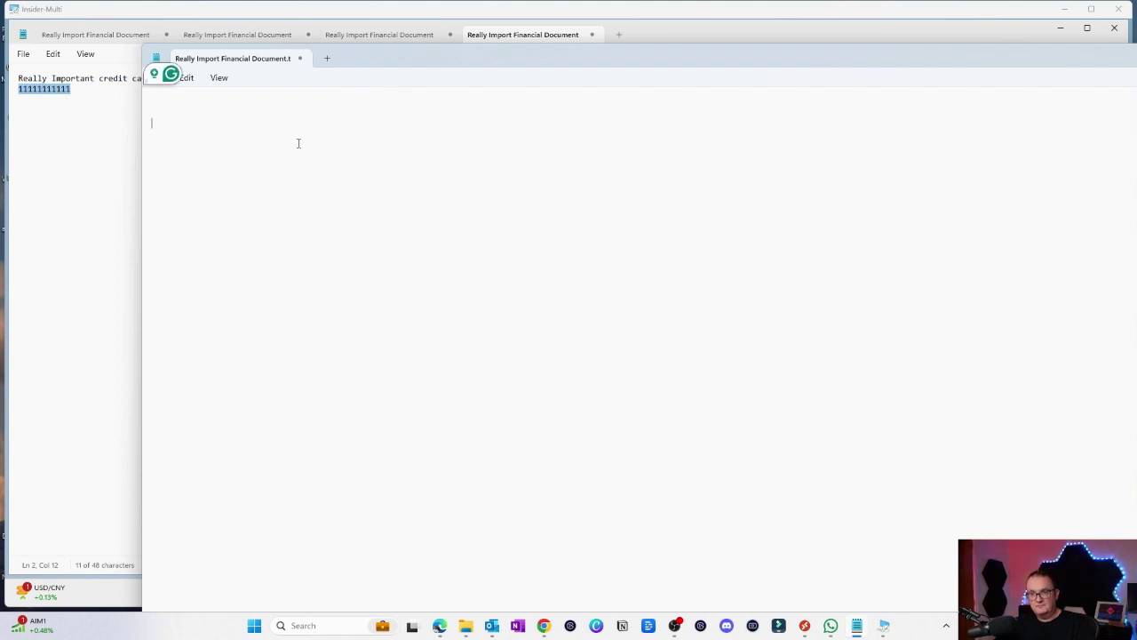
click(79, 150)
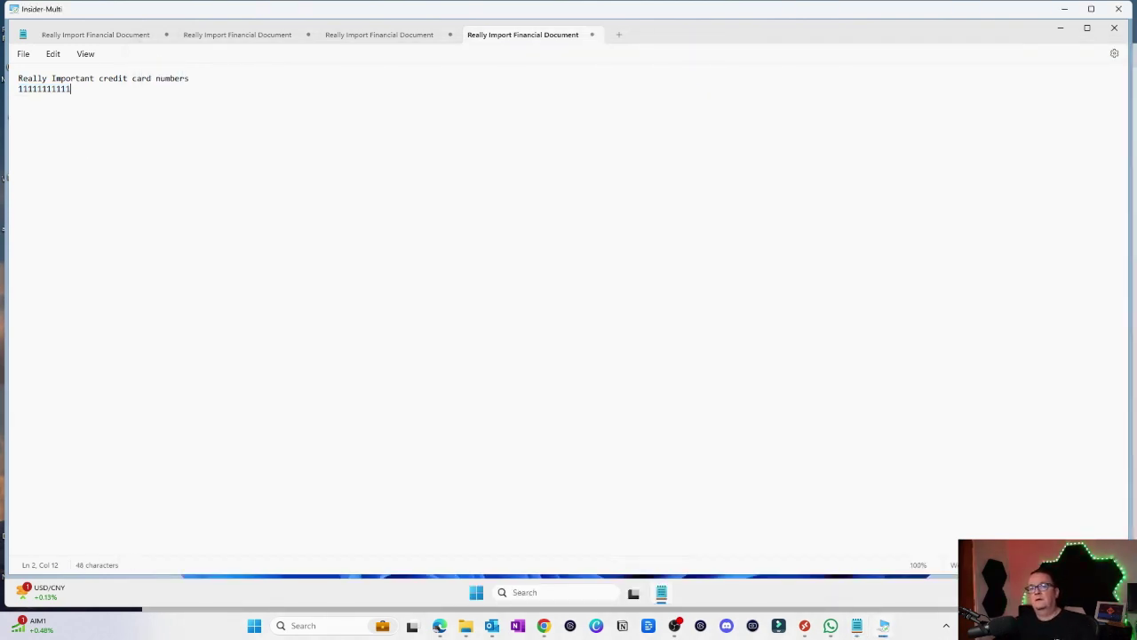
Enter "testing12345" in the local Notepad document and copy that text
click(857, 625)
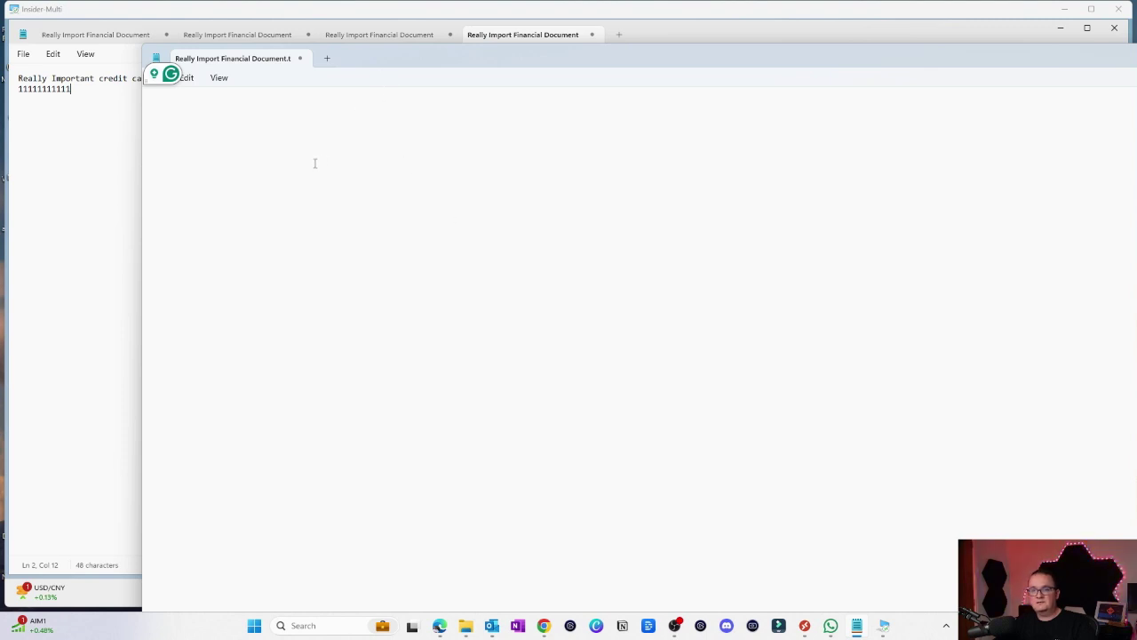
text(tes)
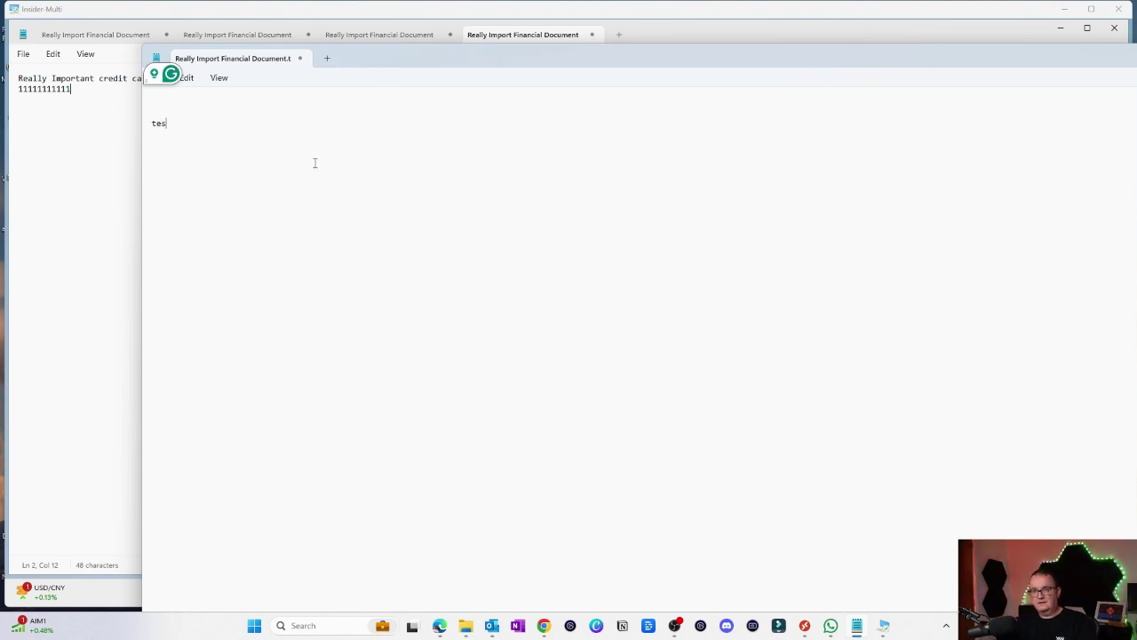
text(ting12345)
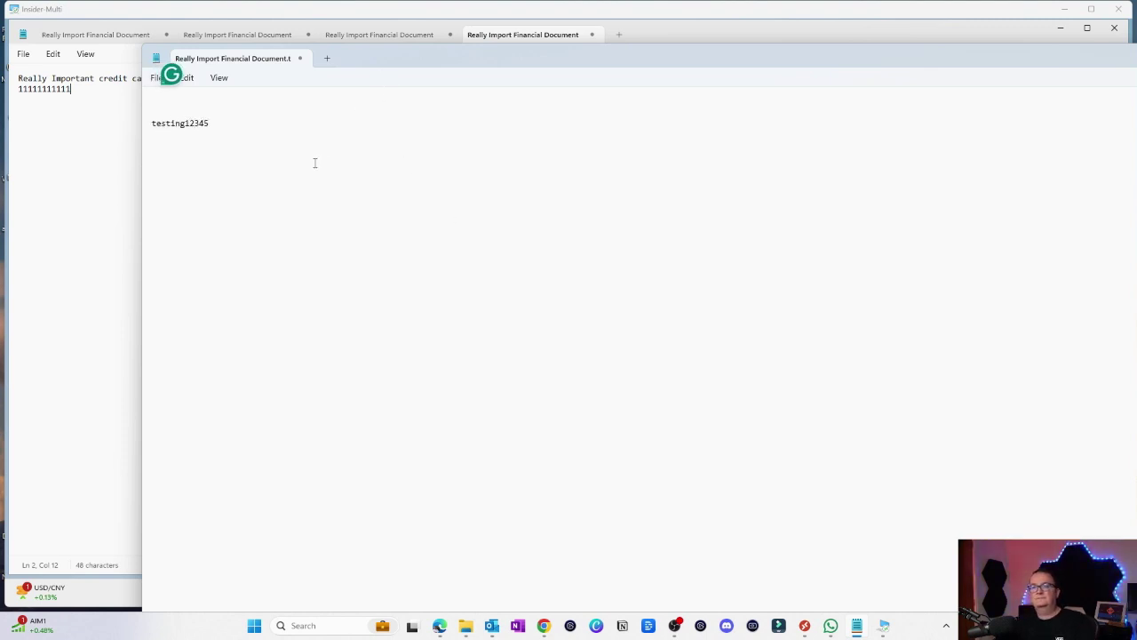
drag(269, 128, 144, 127)
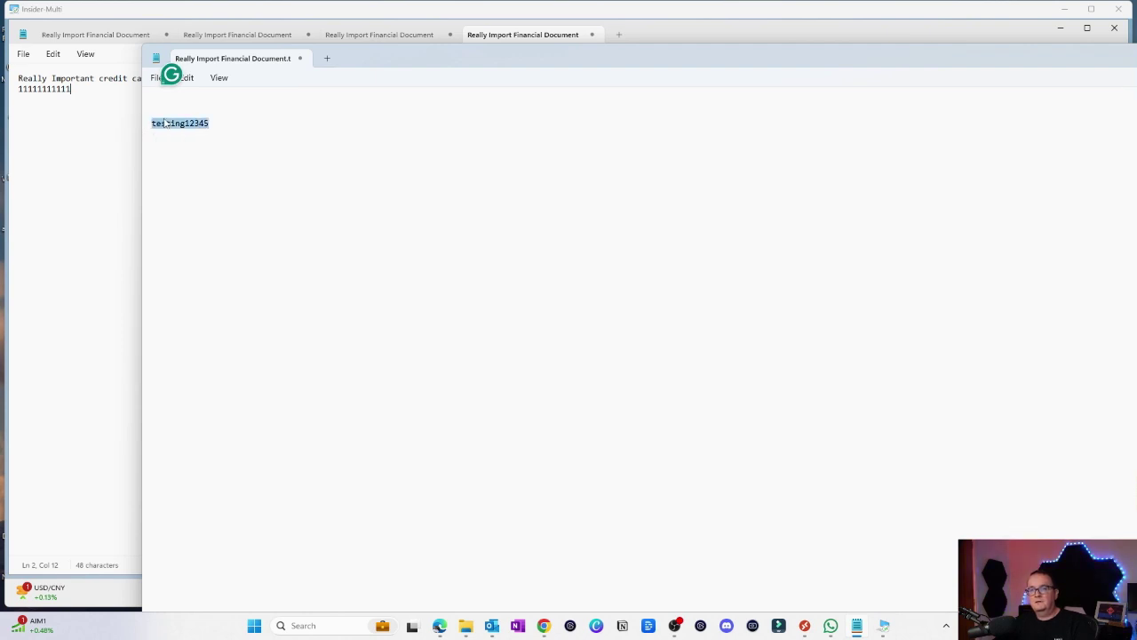
right_click(165, 123)
click(197, 180)
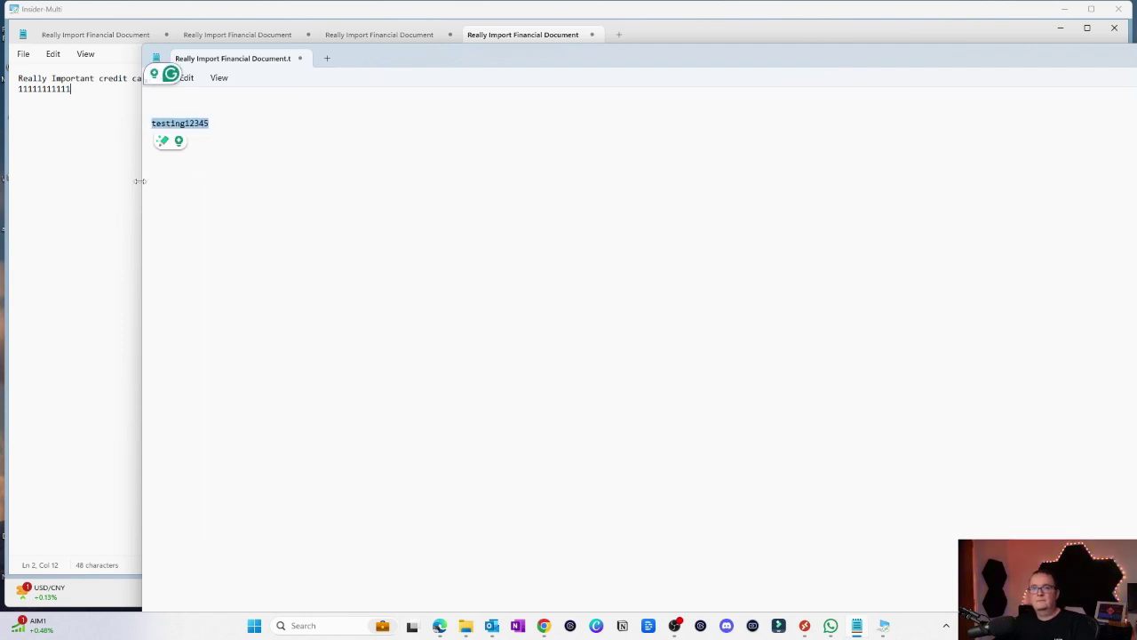
Paste the copied local text into the session host's document, leaving a blank line below the card number
click(76, 162)
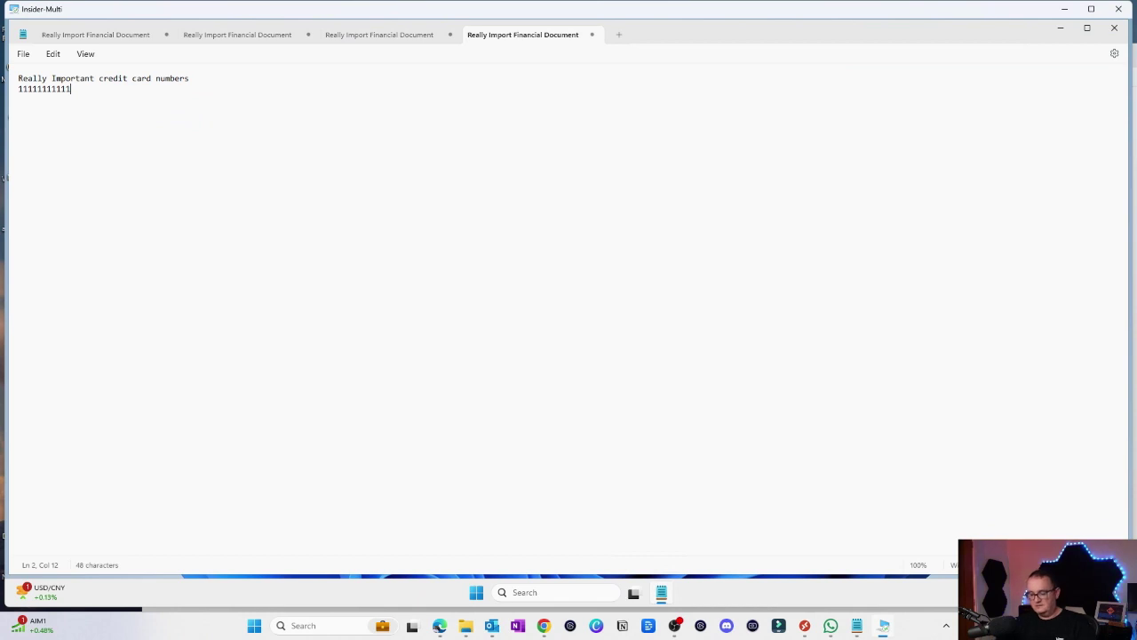
key(Return)
key(Return)
key(ctrl+v)
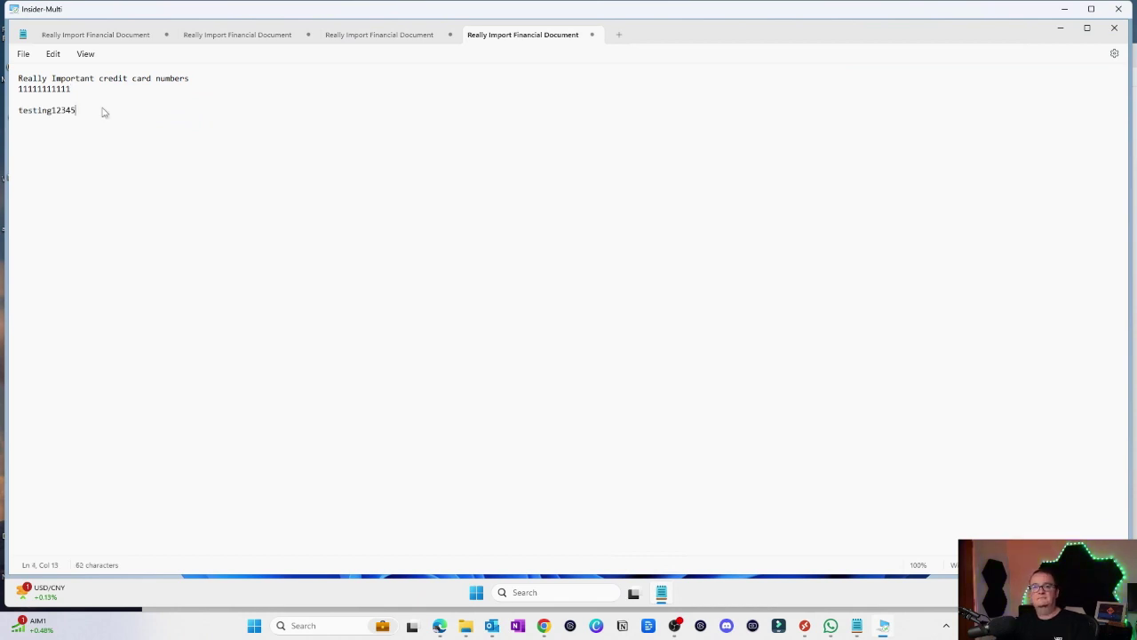